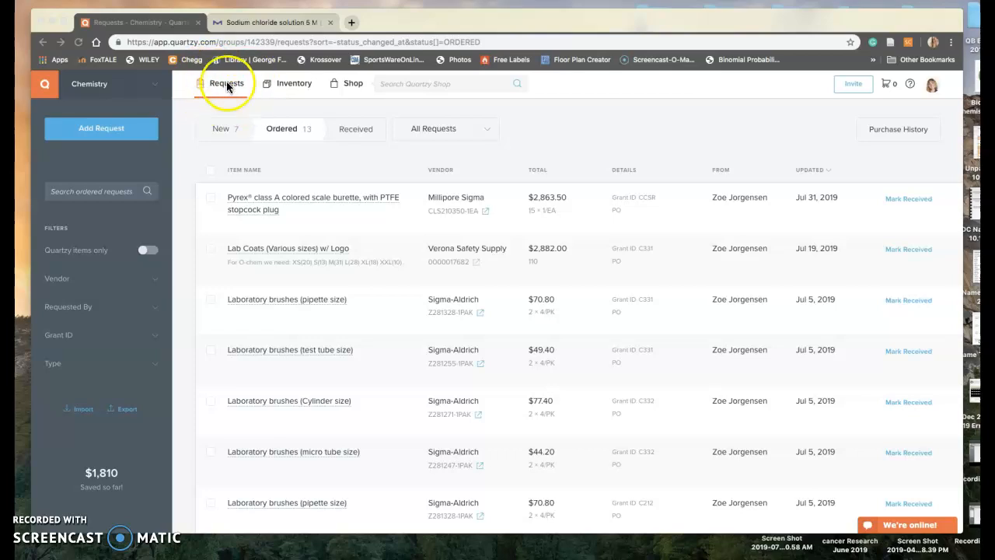
Step: Show the chemistry group's received requests
left_click(361, 130)
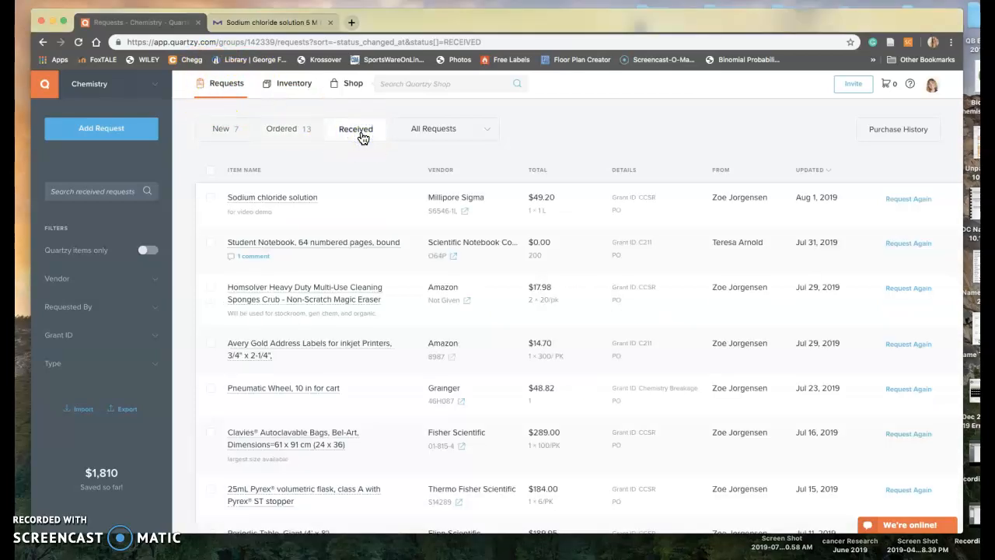
left_click(359, 205)
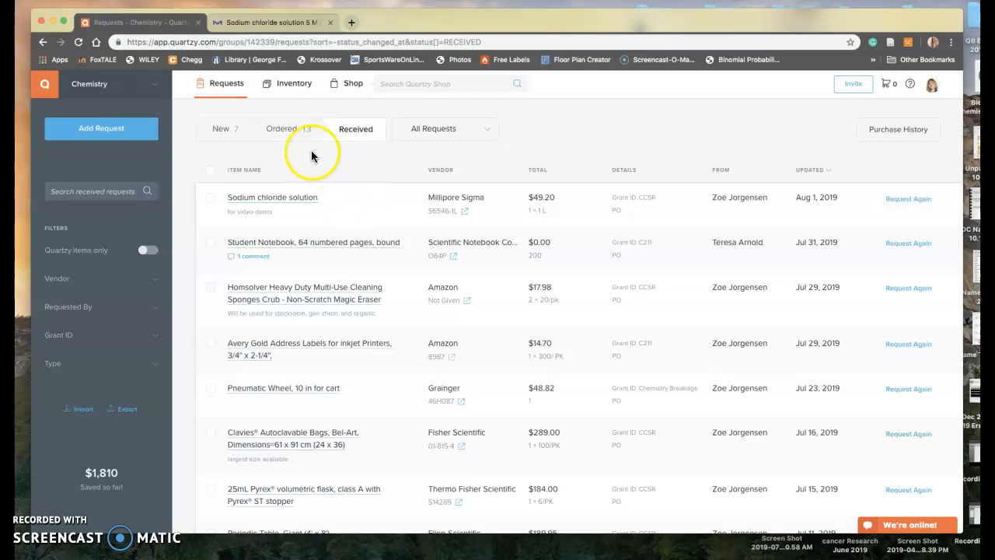
Step: Clear the NaCl search from the inventory and open the details of the newly received Sodium chloride solution
left_click(292, 89)
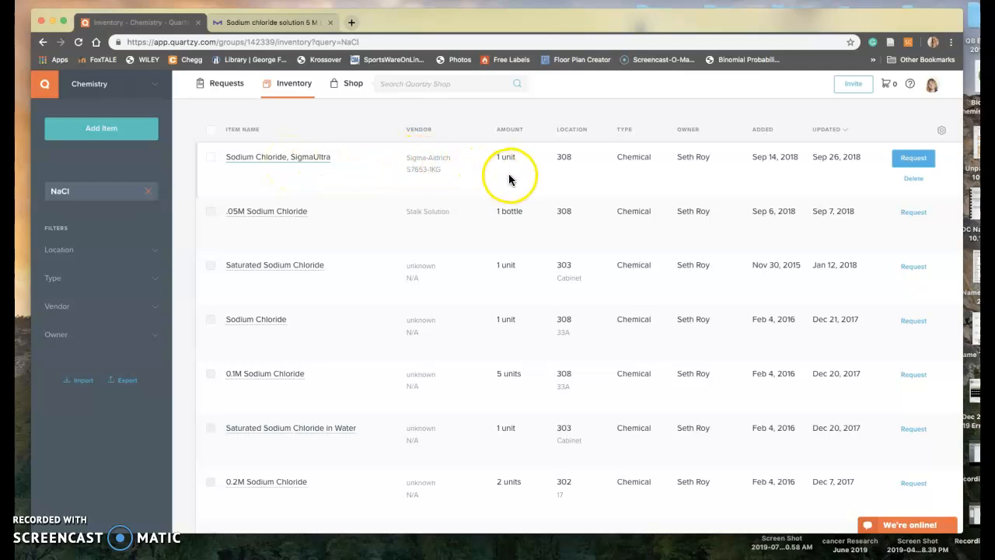
left_click(149, 192)
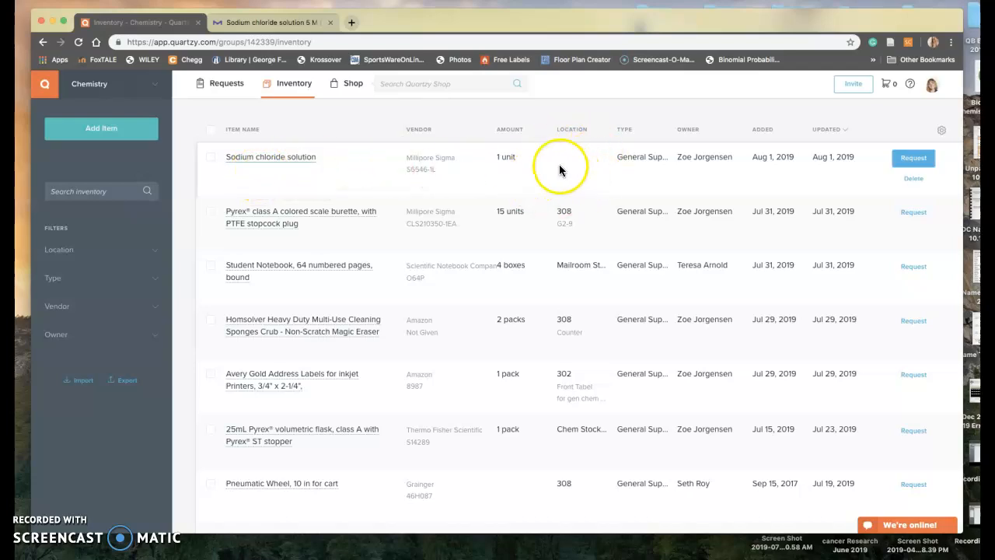
left_click(284, 161)
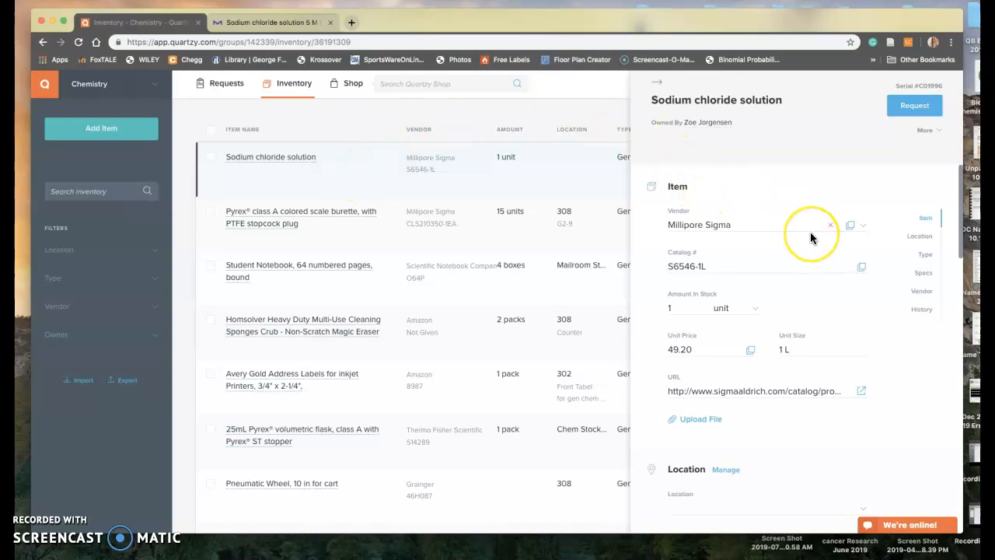
Step: Examine the Sodium chloride solution record, including its item, location and type sections
scroll(810, 232, "down", 5)
scroll(811, 234, "down", 5)
scroll(810, 232, "down", 5)
scroll(810, 232, "up", 4)
scroll(810, 232, "up", 5)
scroll(810, 232, "up", 3)
scroll(810, 232, "down", 5)
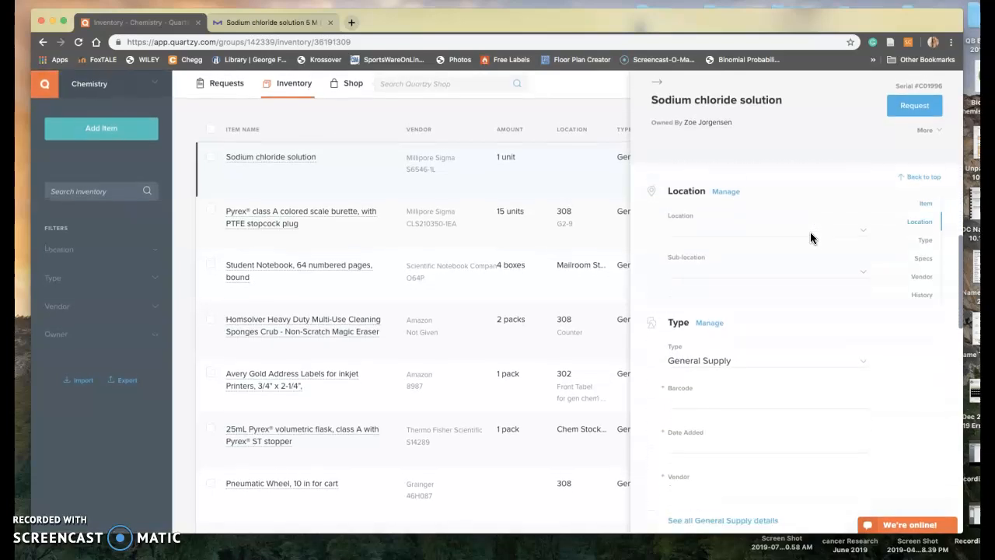
left_click(771, 217)
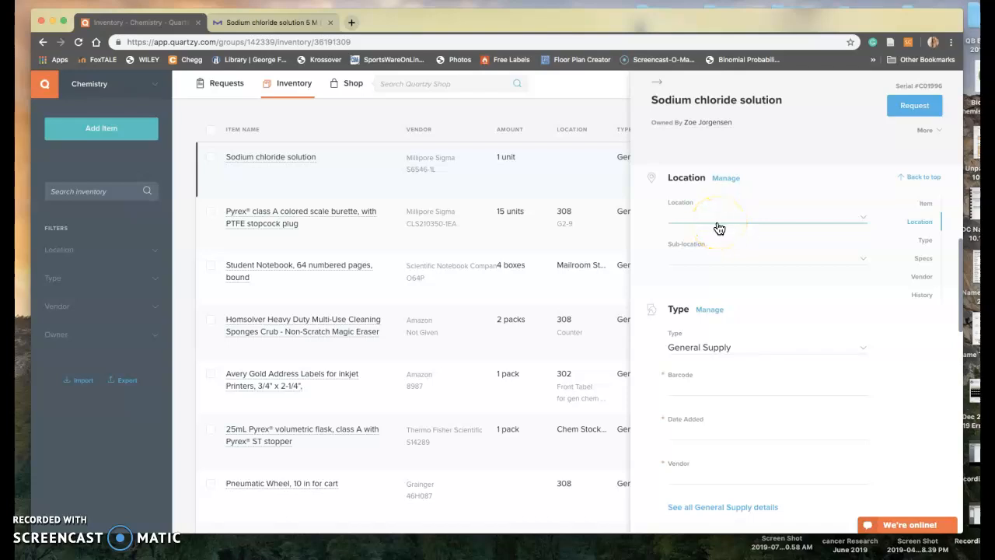
Step: Duplicate the inventory page in a second browser tab and search its inventory for NaCl to look up existing storage locations
right_click(151, 23)
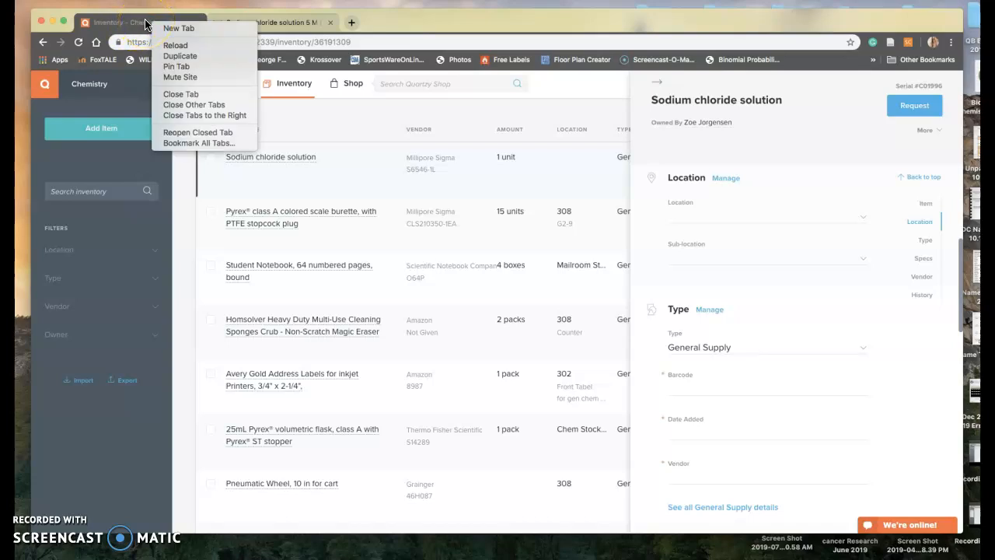
left_click(198, 56)
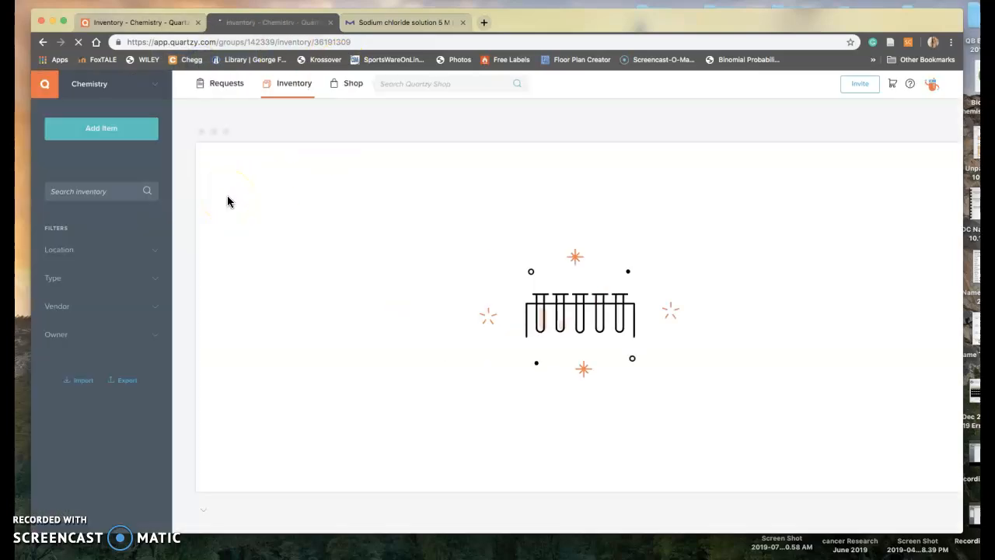
left_click(657, 84)
left_click(72, 187)
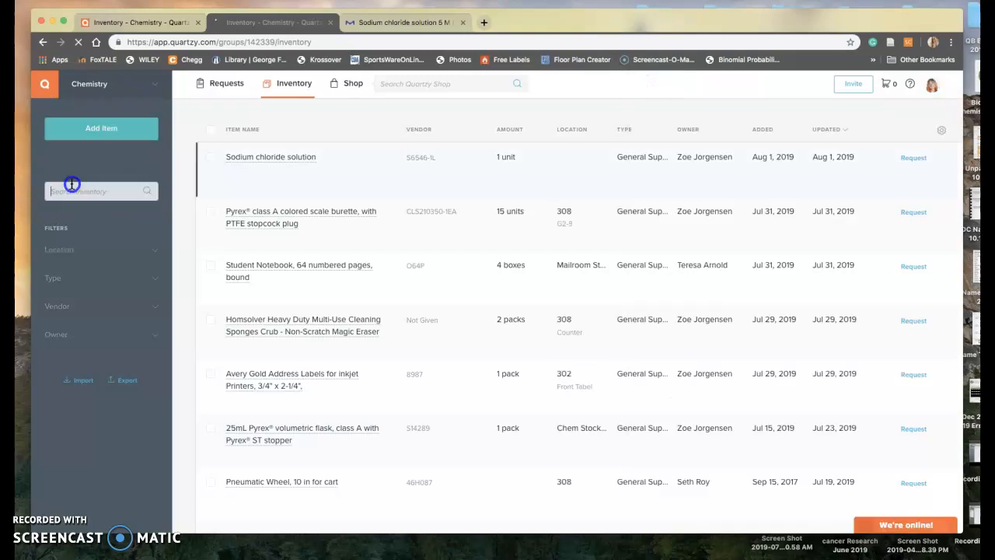
type("NaCl")
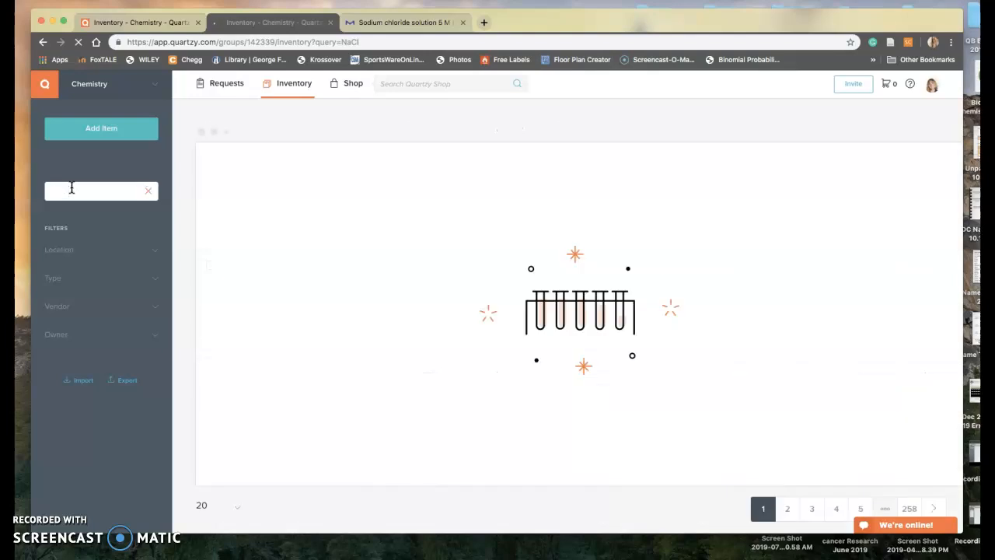
left_click(423, 231)
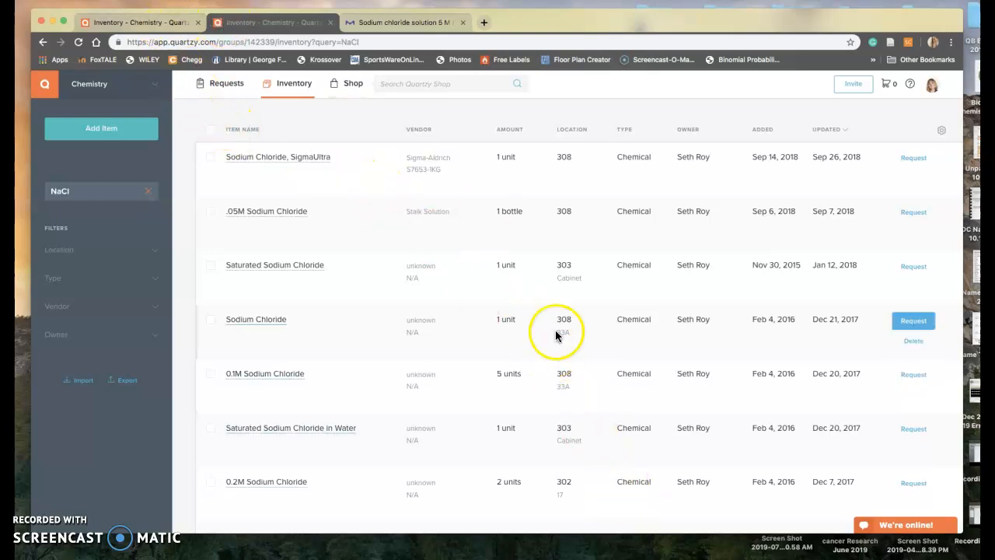
Step: Return to the Sodium chloride solution record and set its location to 308 and sub-location to 33A
left_click(105, 23)
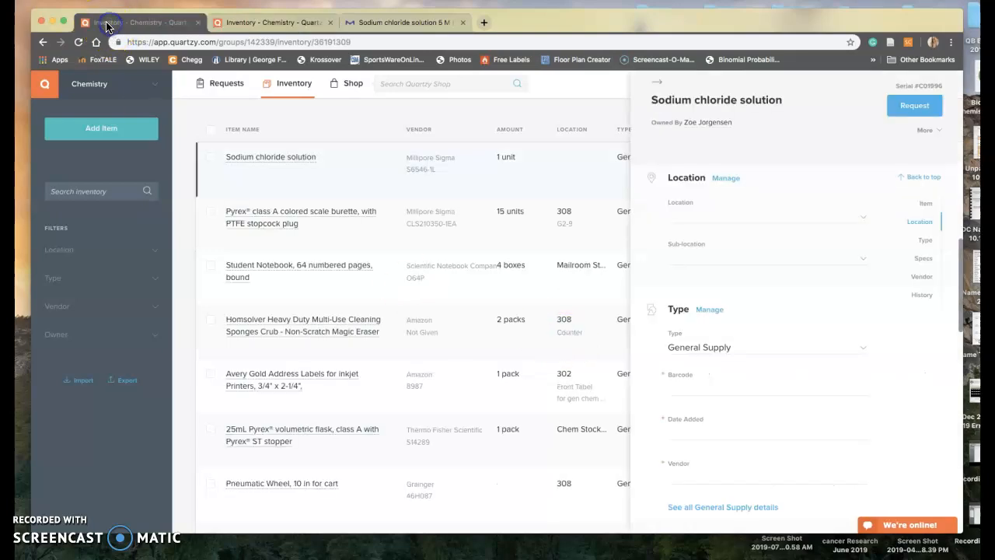
left_click(694, 216)
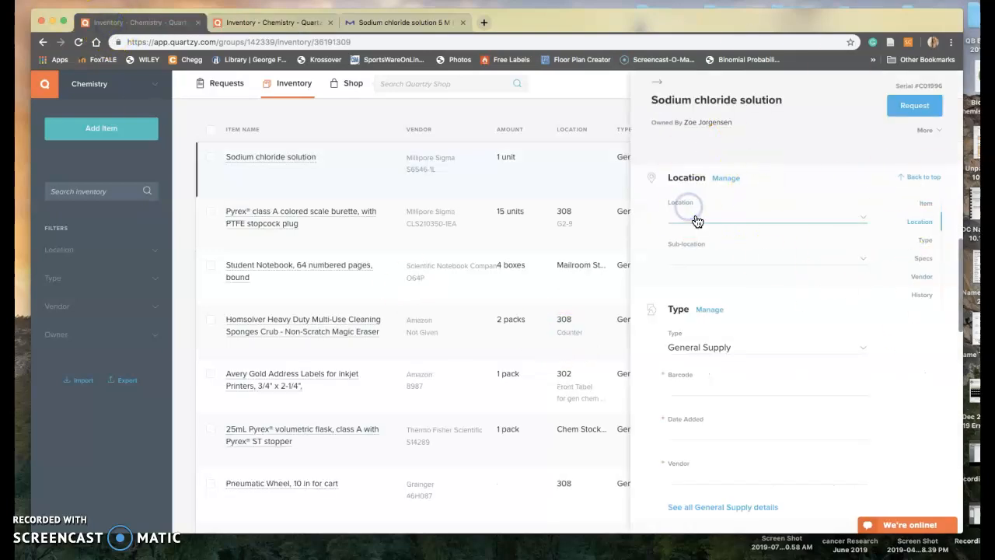
type("308")
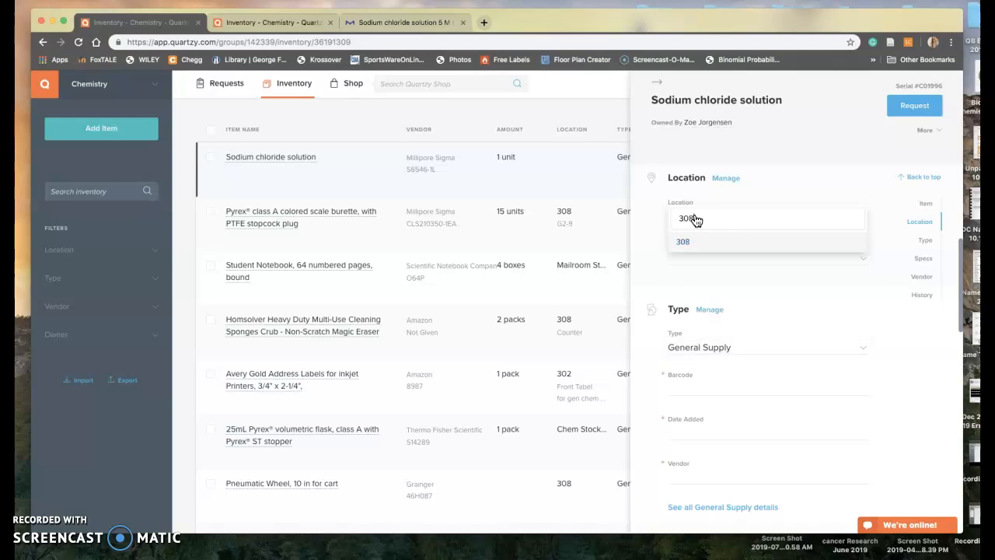
left_click(696, 243)
left_click(693, 258)
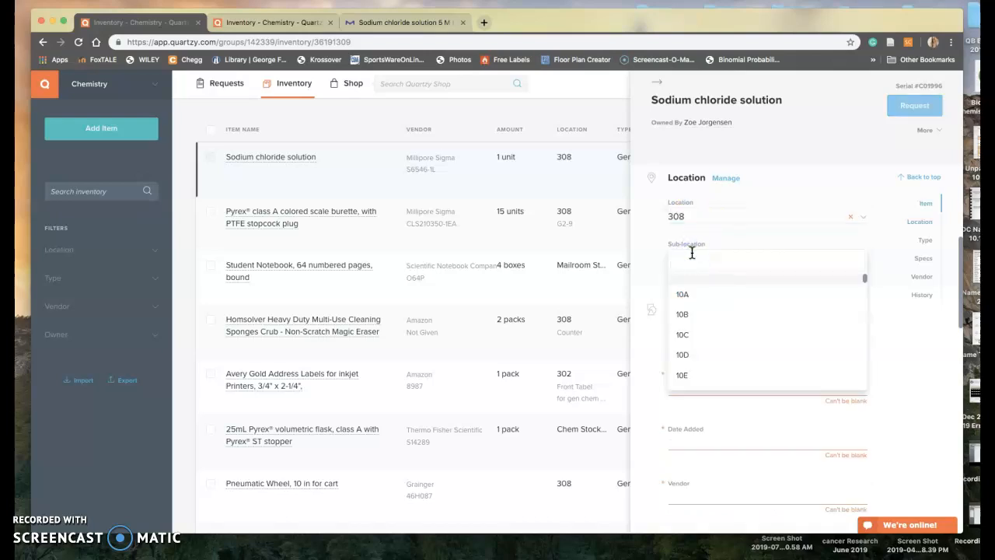
type("33A")
left_click(689, 281)
Step: Set the Sodium chloride solution's type to Chemical and review the fields that type requires
scroll(659, 261, "down", 3)
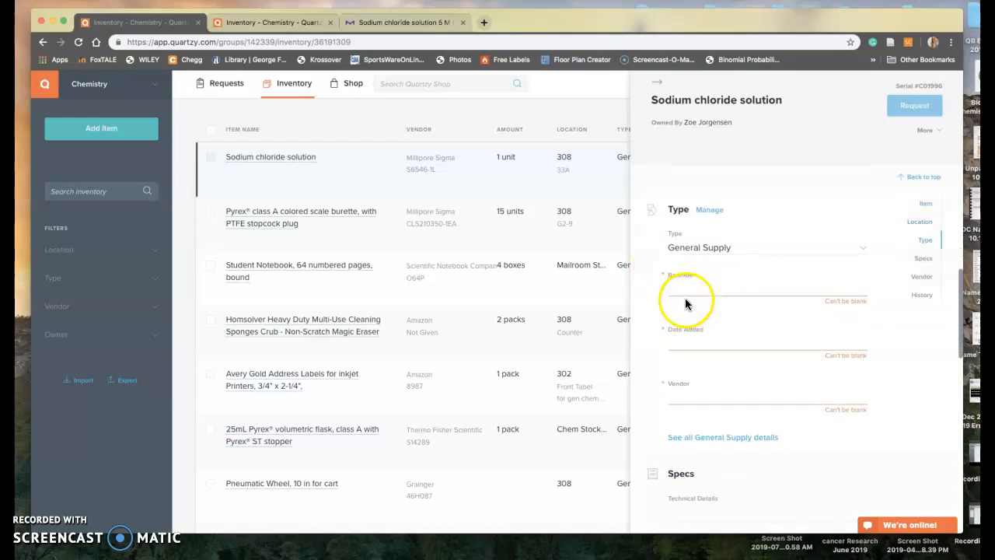
left_click(674, 264)
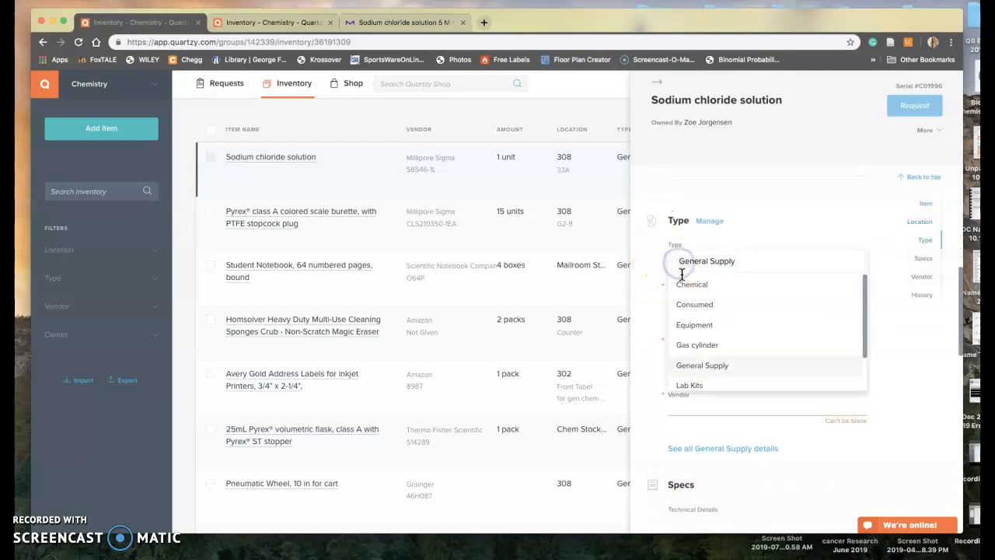
left_click(684, 283)
scroll(755, 296, "down", 1)
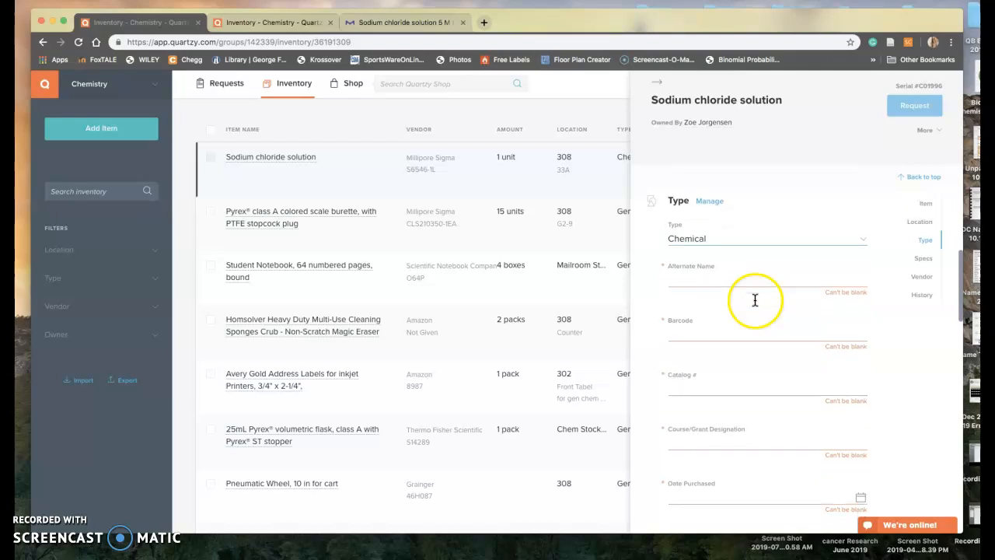
scroll(749, 297, "down", 1)
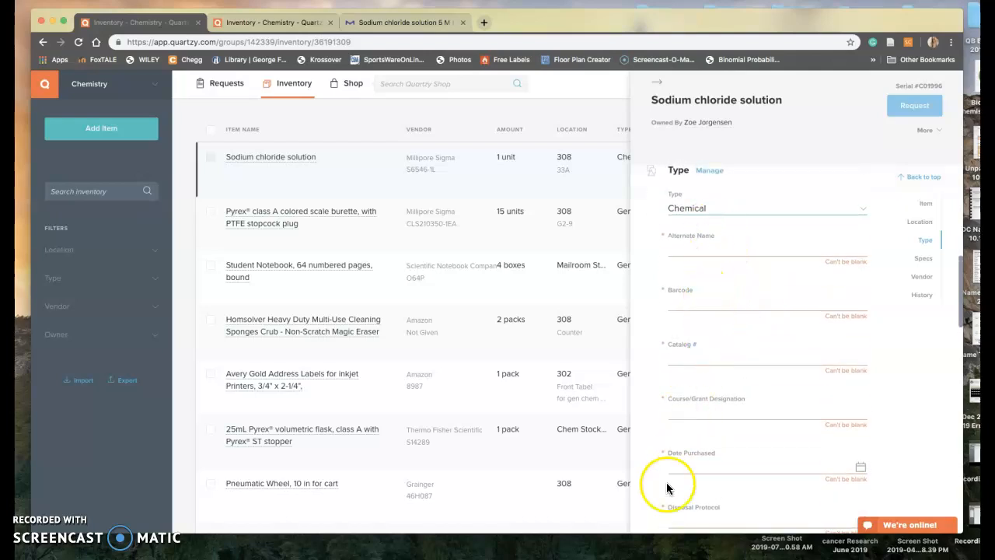
Step: Switch the Sodium chloride solution's type to Equipment to view its required fields, and set it back to Chemical
left_click(700, 206)
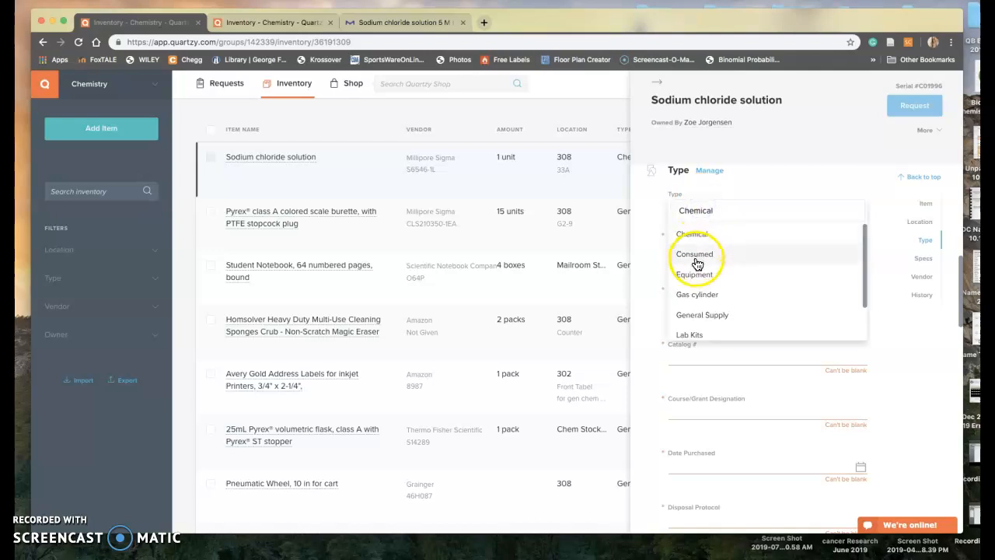
left_click(695, 261)
left_click(694, 248)
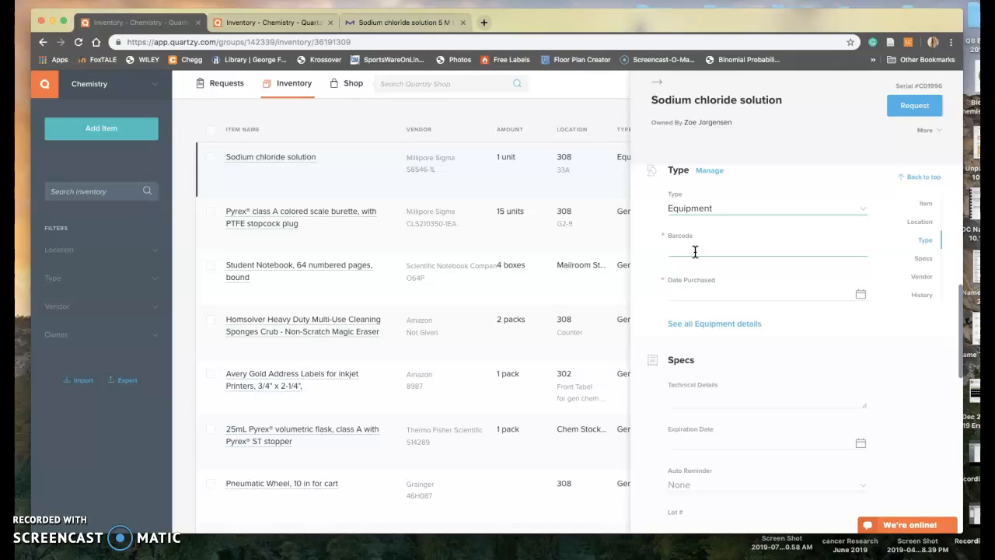
left_click(731, 247)
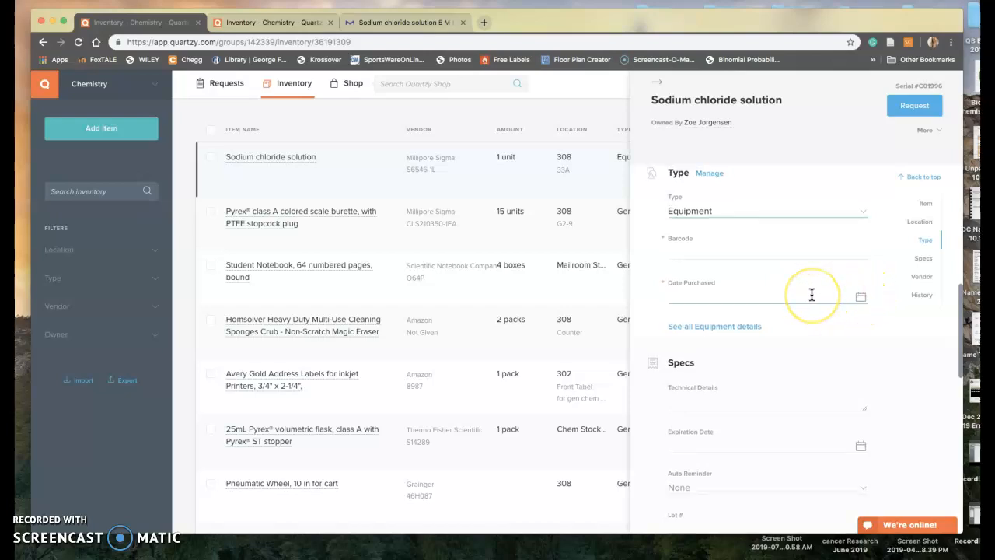
left_click(860, 212)
left_click(718, 242)
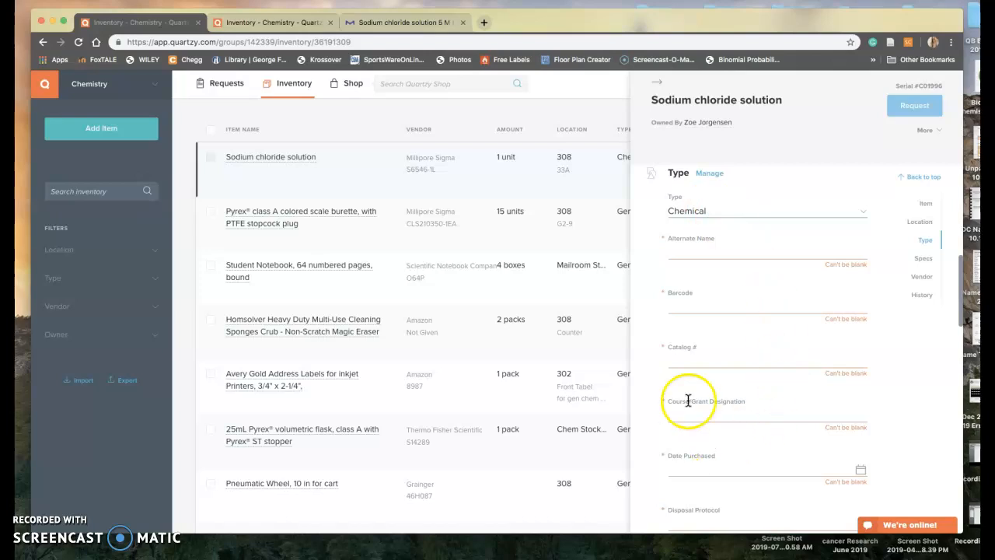
Step: Review the required Chemical fields and copy the catalog number S6546-1L from the record's item details
scroll(755, 412, "down", 1)
scroll(755, 412, "up", 1)
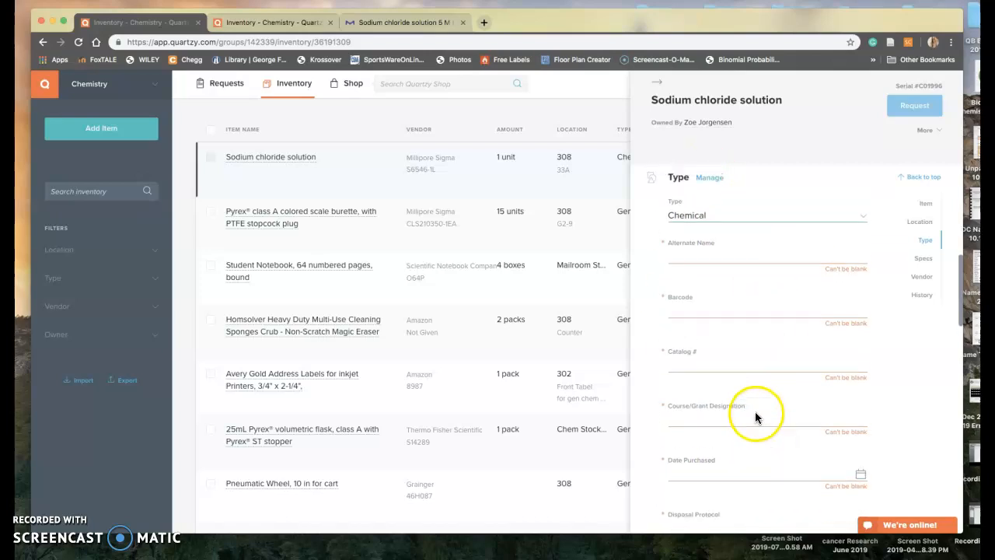
scroll(755, 412, "down", 2)
scroll(755, 412, "up", 2)
scroll(755, 412, "up", 3)
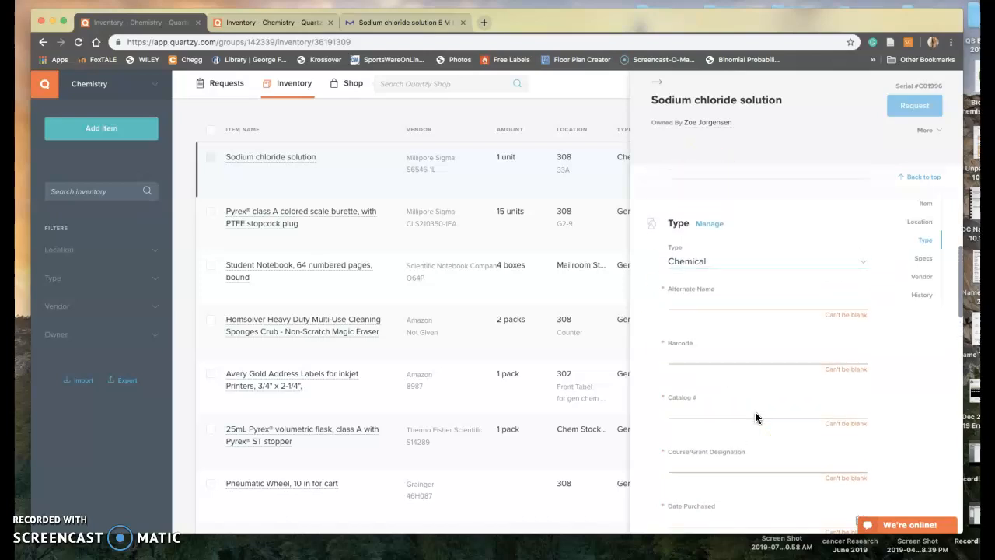
scroll(741, 241, "up", 5)
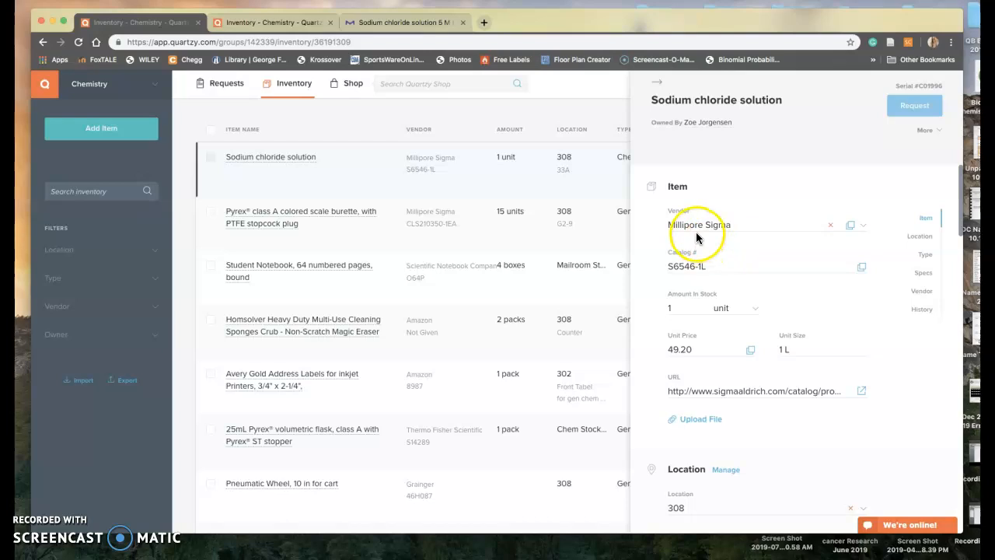
left_click(688, 268)
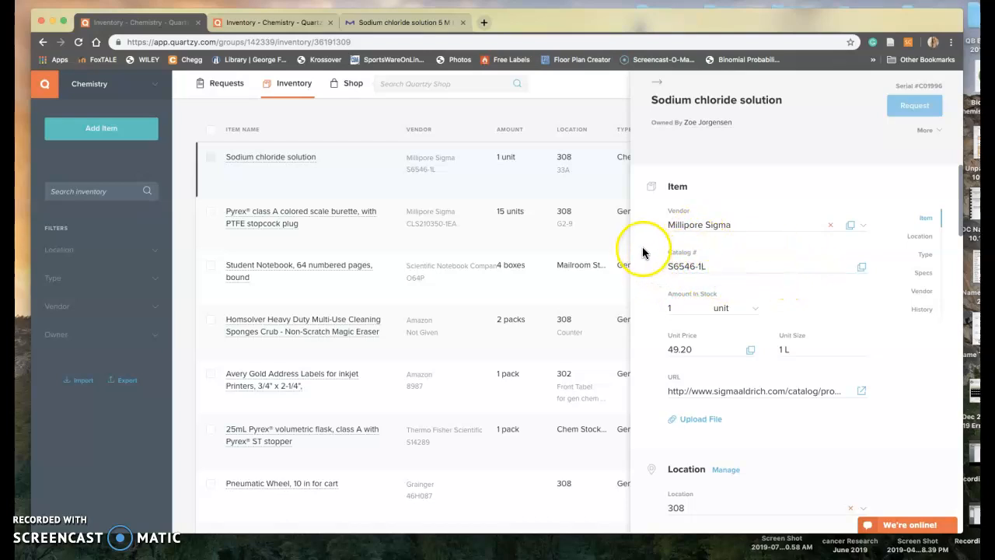
left_click(862, 267)
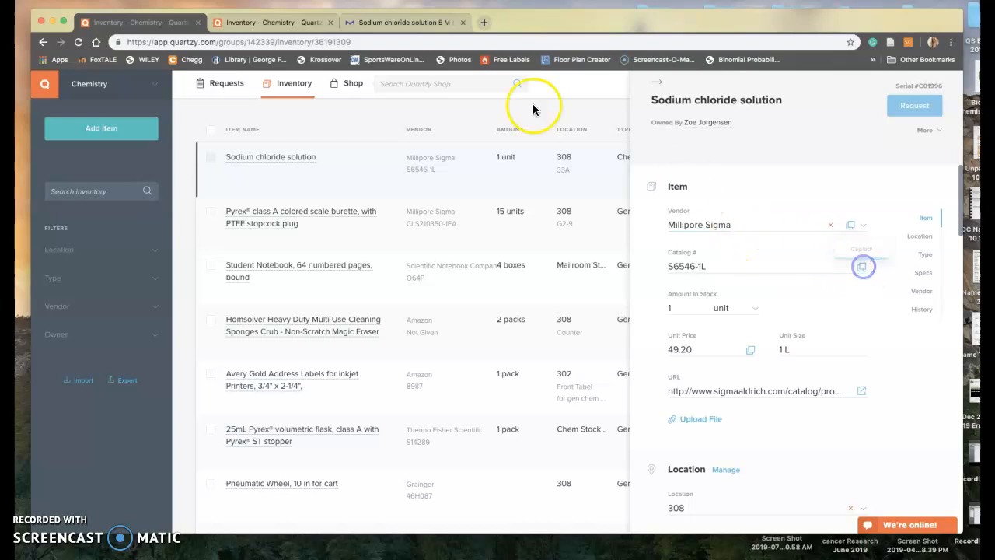
Step: Switch to the Millipore Sigma site, search for S6546-1L and open the S6546 sodium chloride solution product page
left_click(370, 21)
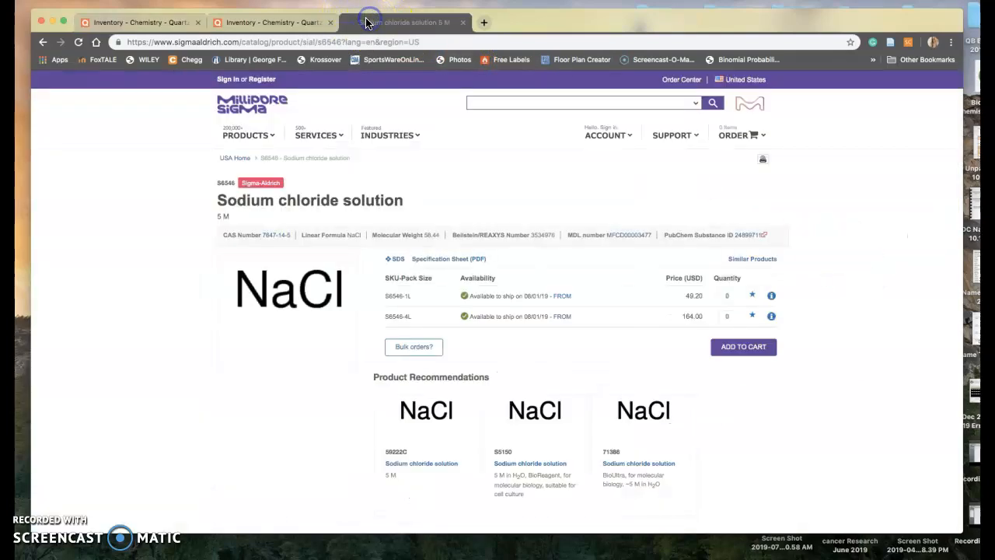
left_click(542, 103)
key("ctrl+v")
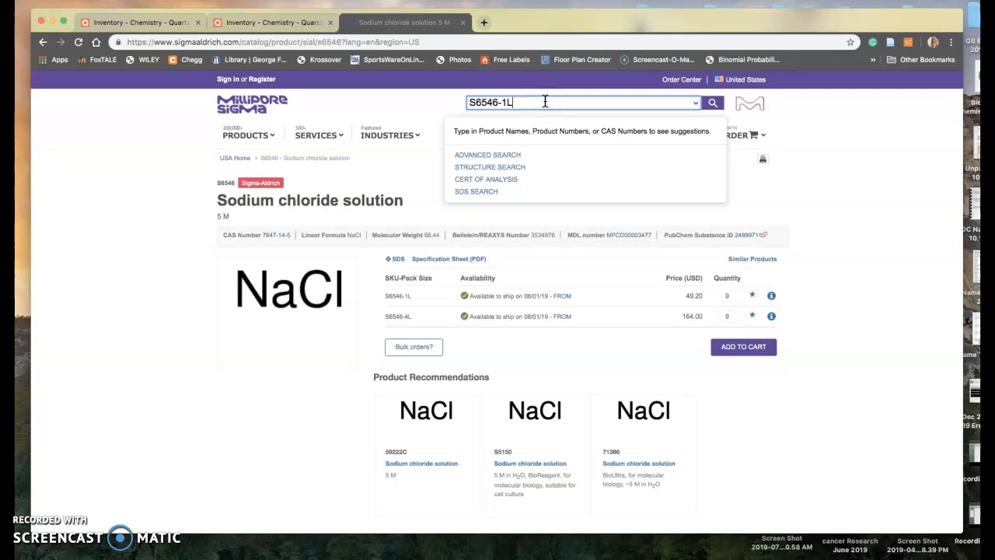
key("Return")
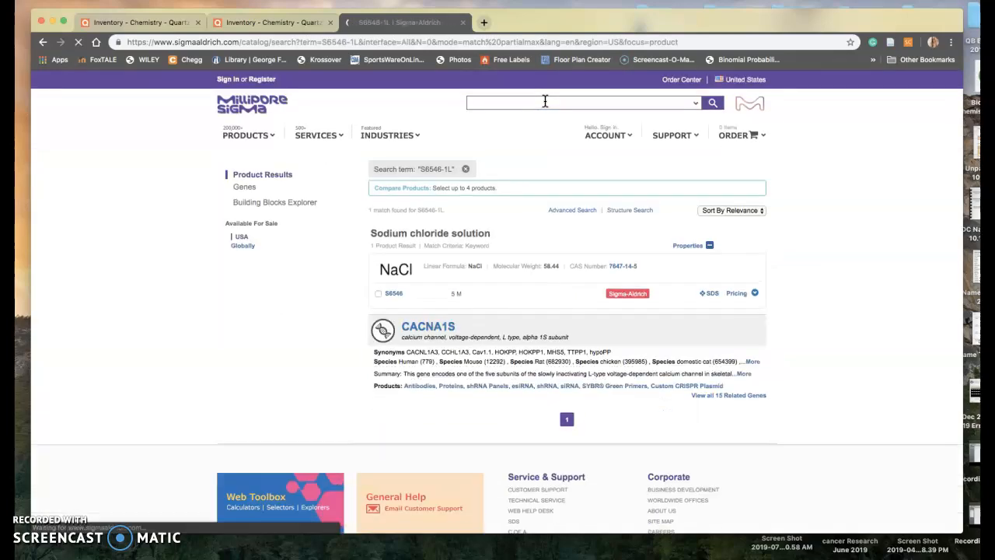
left_click(397, 294)
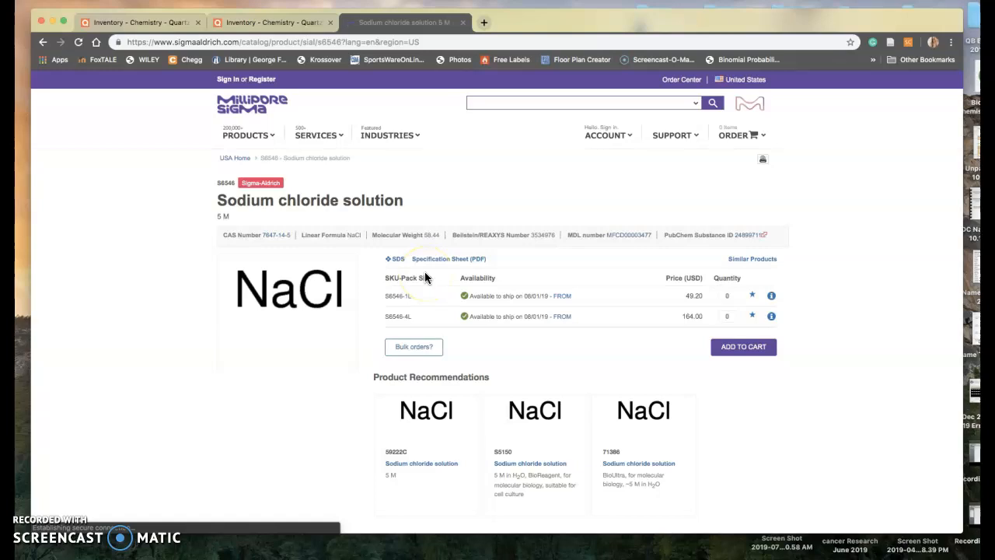
Step: Look over the S6546 sodium chloride solution product page and open its safety data sheet
left_click(441, 291)
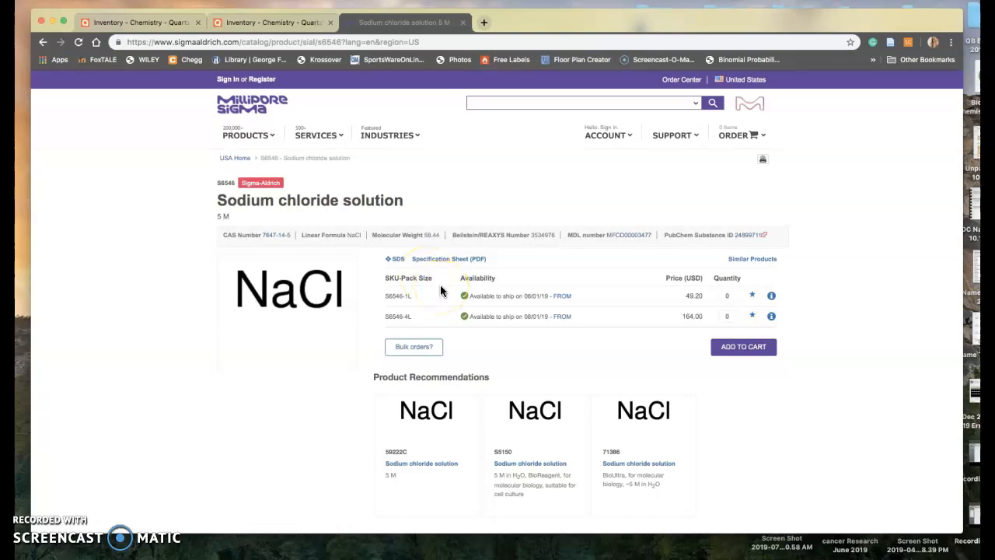
scroll(324, 285, "down", 5)
scroll(324, 285, "down", 10)
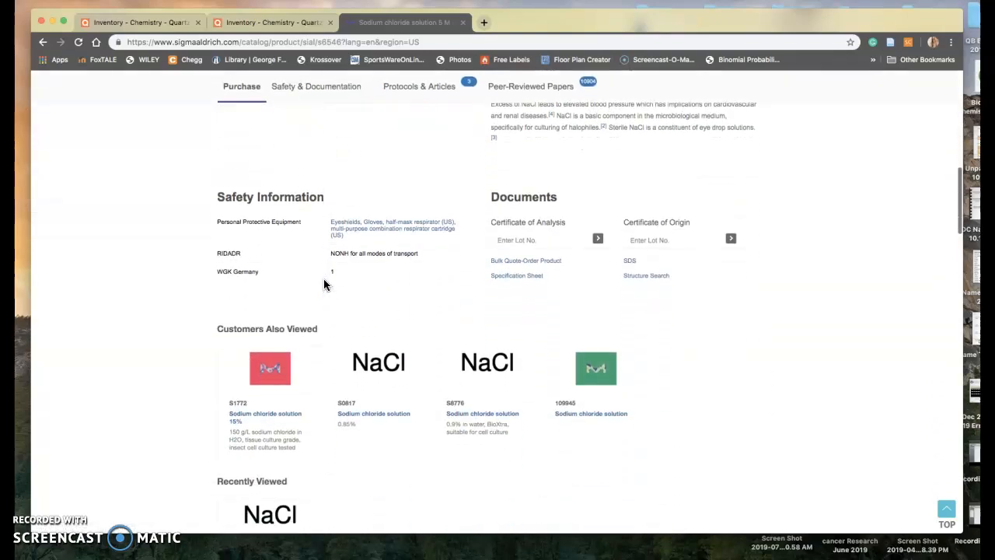
scroll(325, 285, "up", 10)
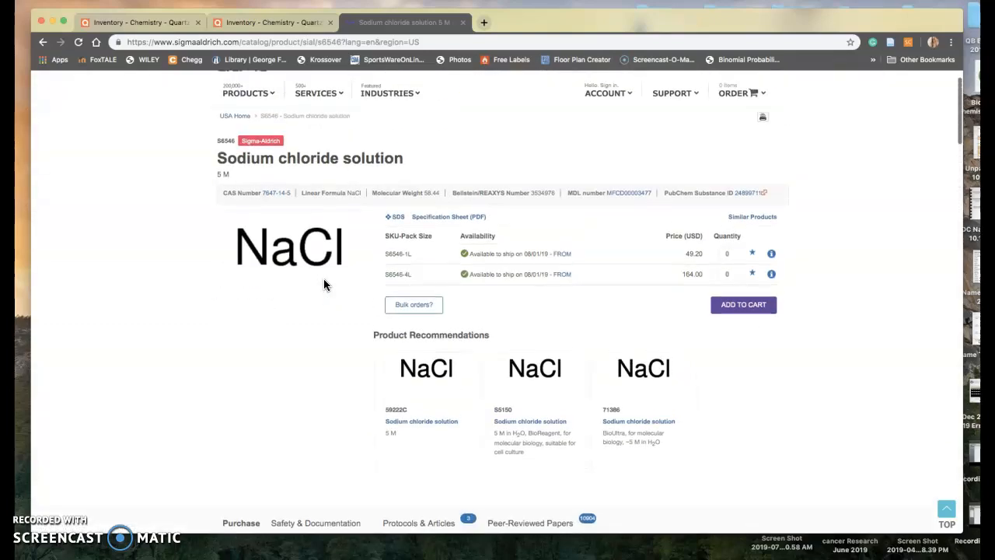
scroll(325, 284, "up", 2)
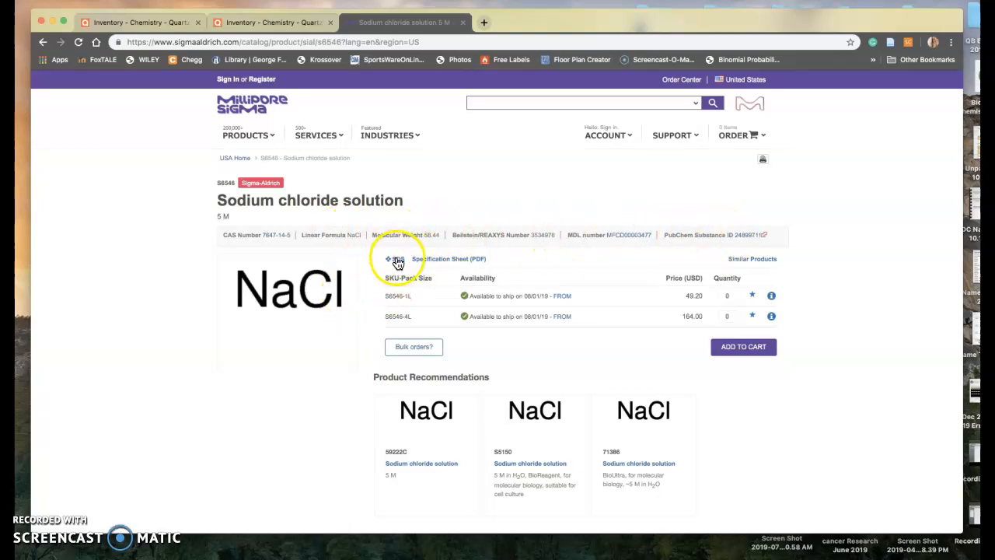
left_click(396, 260)
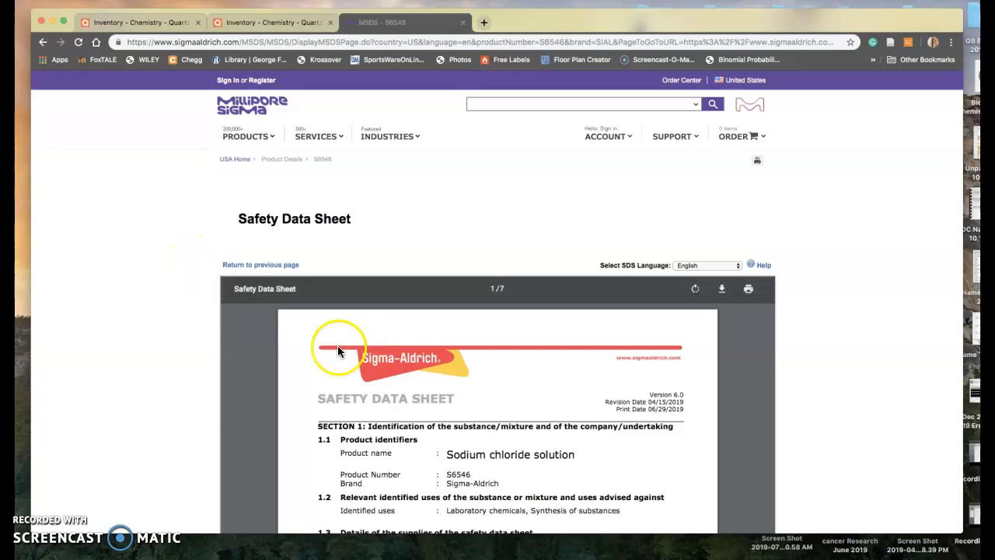
Step: Examine the identification, hazard and composition sections on the first page of the safety data sheet
scroll(925, 268, "down", 1)
scroll(925, 267, "down", 5)
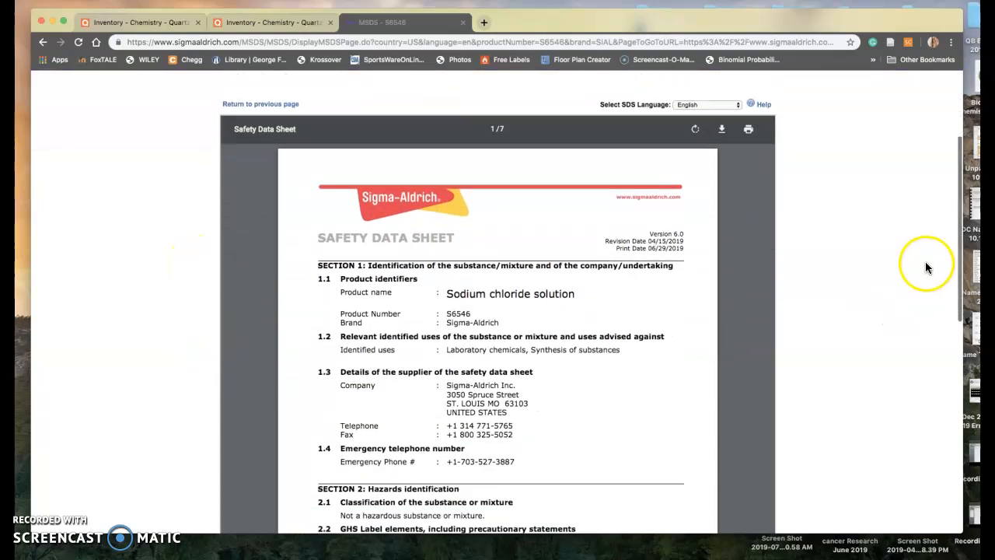
scroll(925, 268, "down", 3)
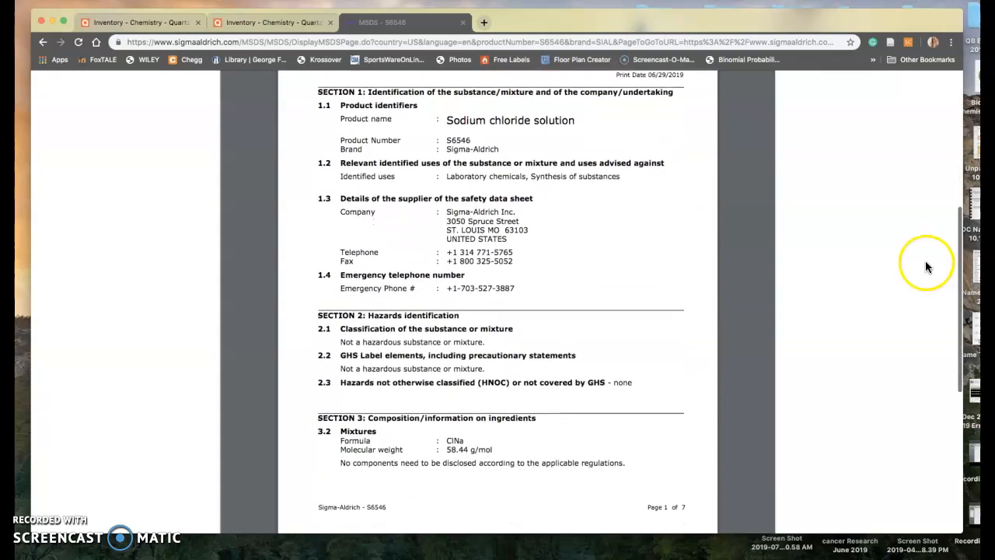
scroll(926, 267, "up", 2)
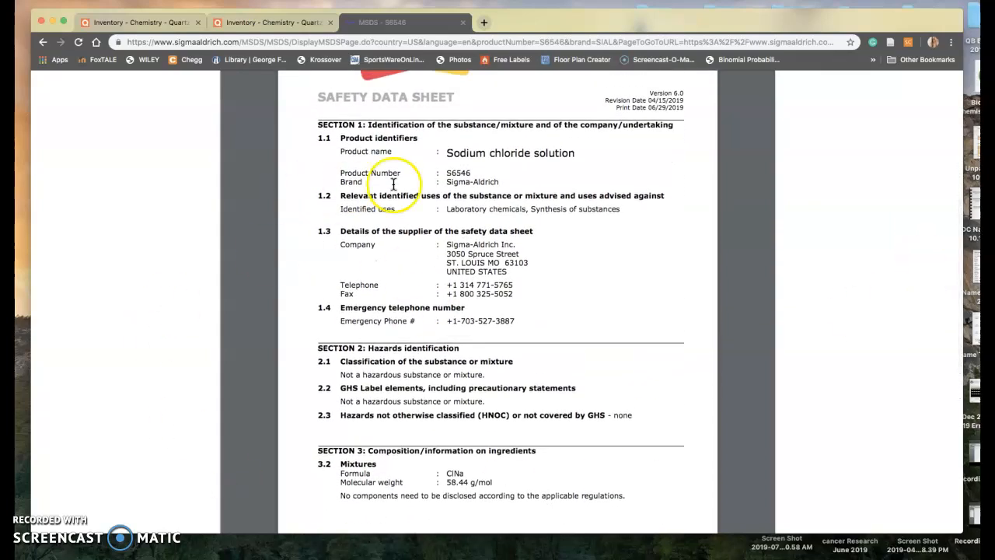
scroll(819, 332, "down", 1)
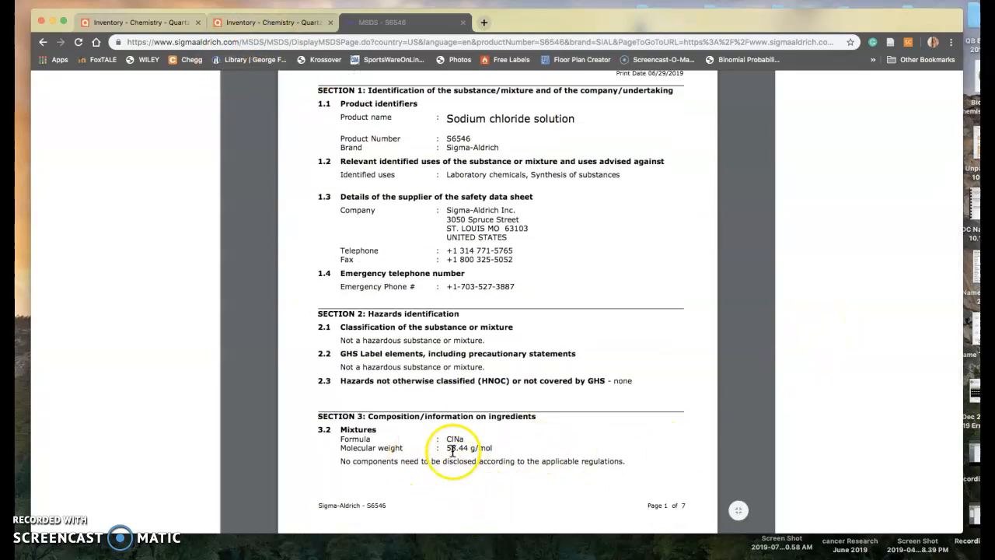
Step: Return to the Sodium chloride solution record in Quartzy, closing the extra NaCl inventory search tab, and enter the barcode B3597
left_click(246, 19)
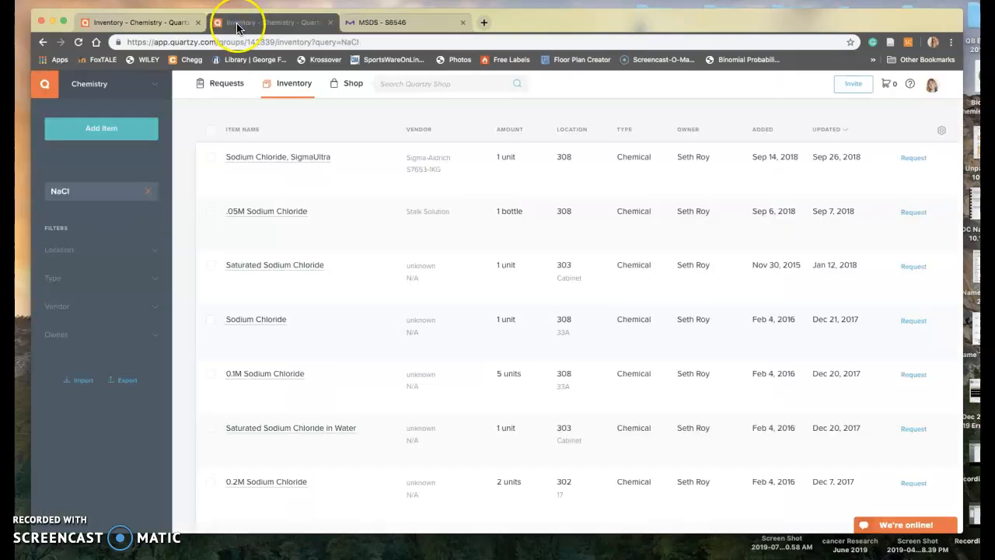
left_click(148, 22)
left_click(329, 22)
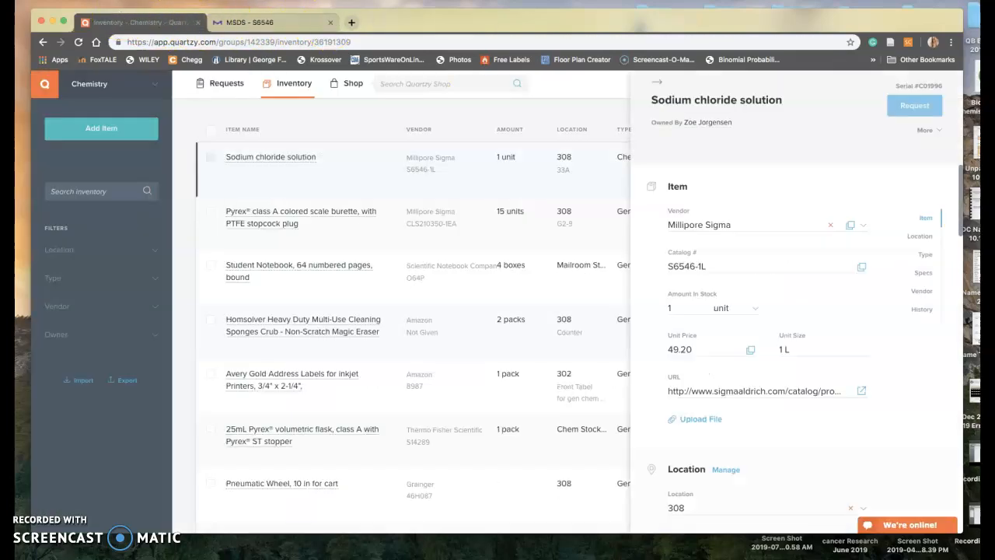
scroll(844, 344, "down", 5)
scroll(843, 343, "down", 3)
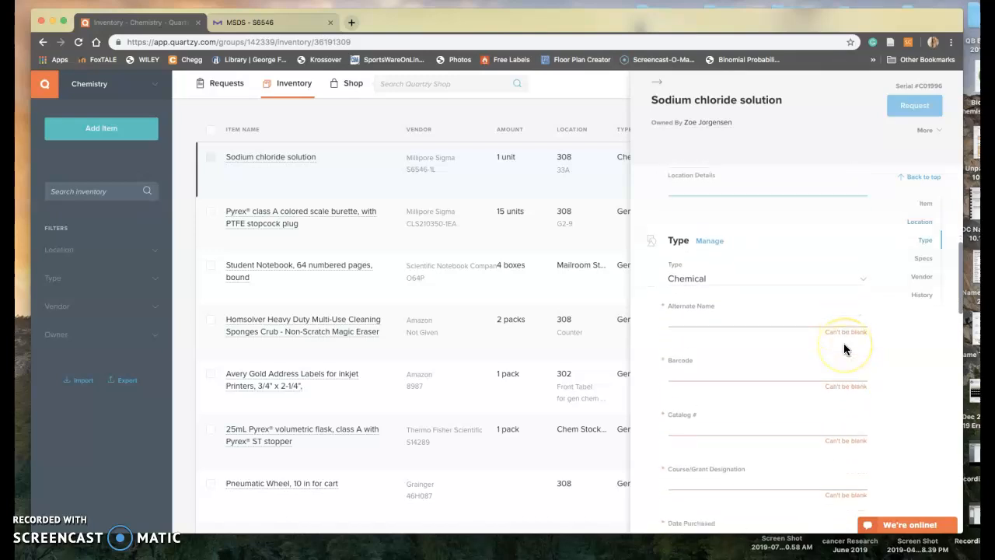
scroll(708, 350, "down", 1)
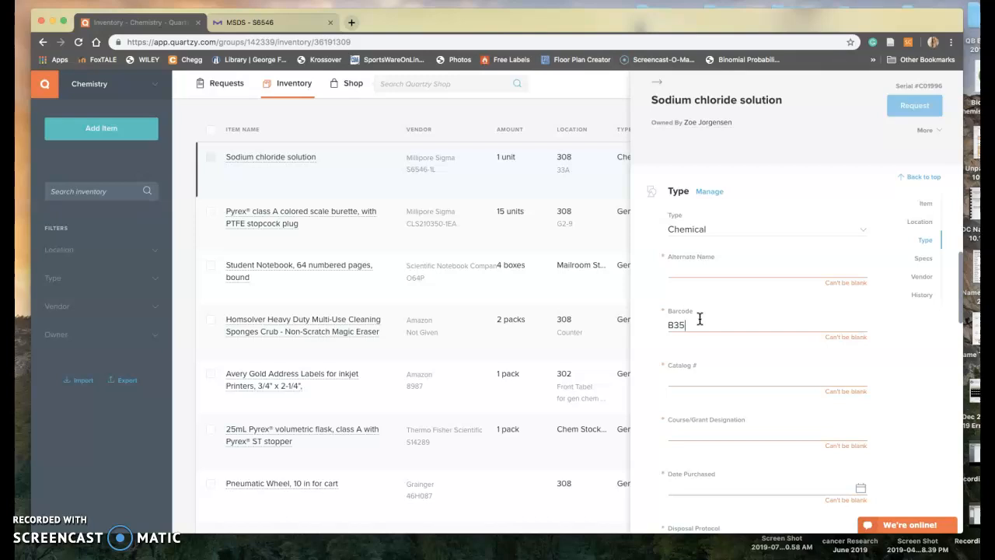
Step: Copy the catalog number S6546-1L from the record's item details into the required Catalog # field of the Chemical type
left_click(689, 377)
scroll(741, 334, "up", 6)
triple_click(716, 266)
scroll(715, 269, "down", 6)
scroll(715, 272, "down", 2)
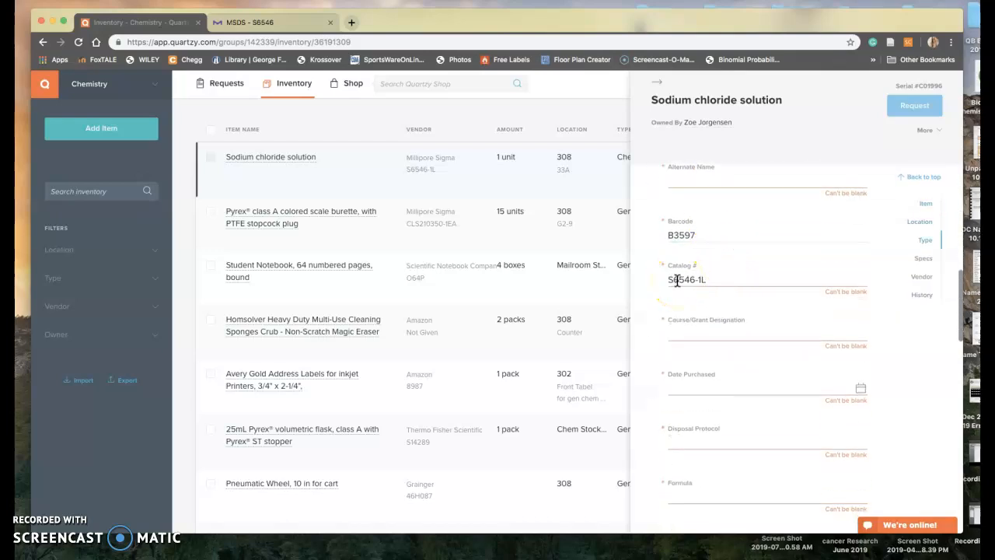
Step: Set the course/grant designation to CCSR and the date purchased to 08/01/2019
left_click(686, 339)
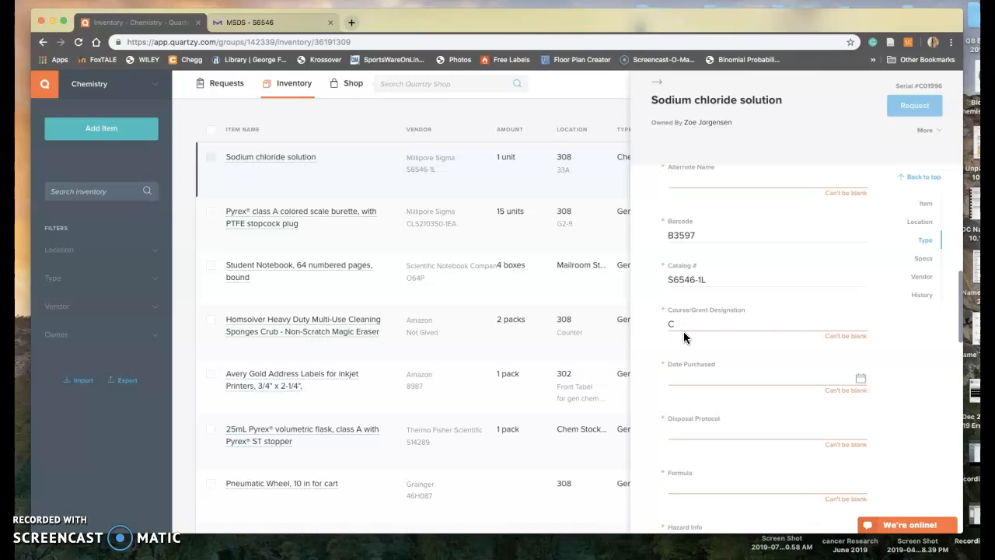
type("R")
left_click(861, 379)
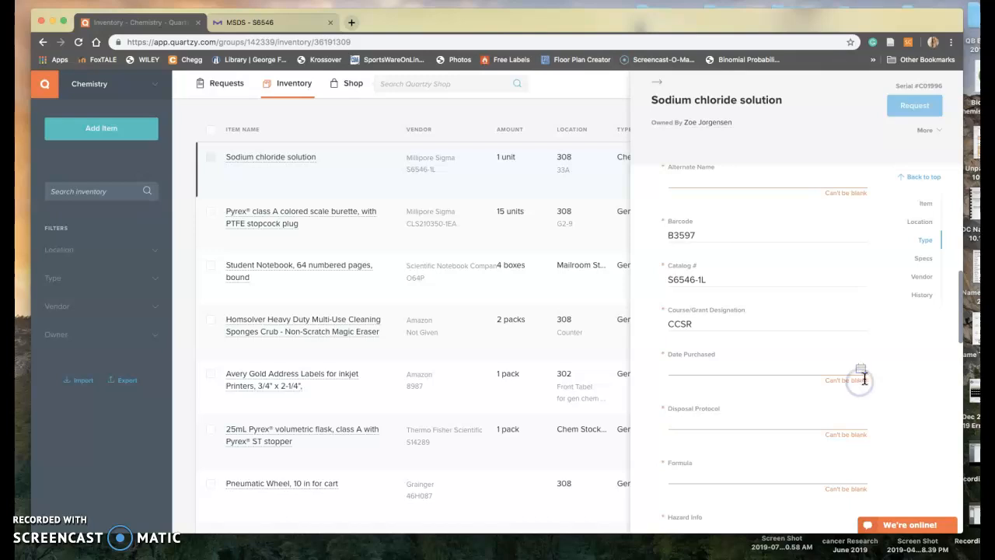
left_click(756, 417)
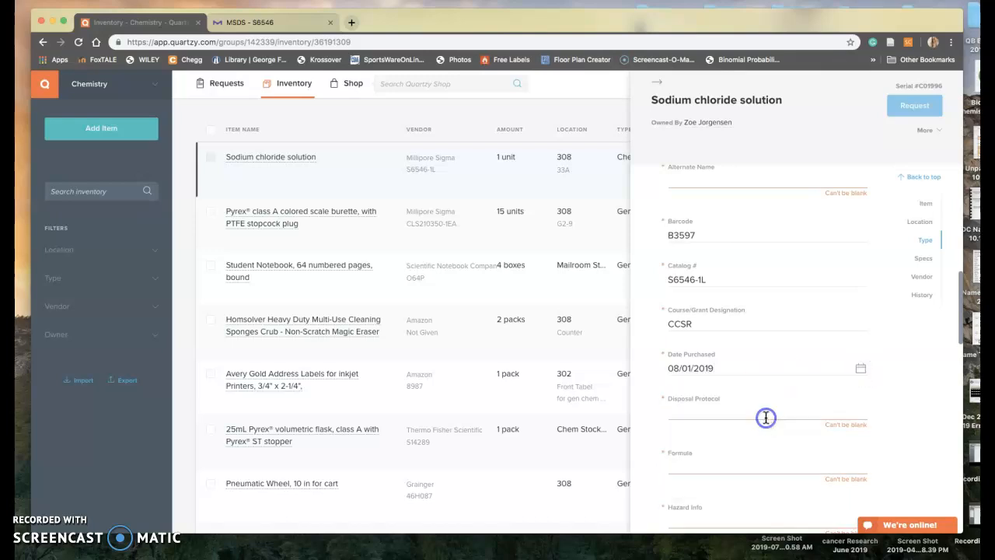
Step: Review the remaining required Chemical fields and enter NaCl as the formula
scroll(763, 387, "down", 1)
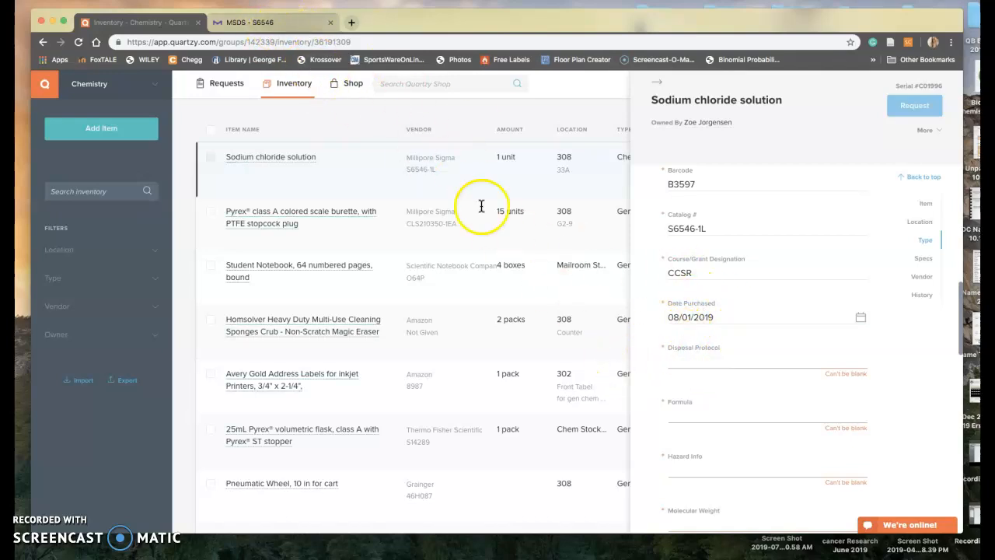
scroll(713, 371, "down", 1)
scroll(714, 378, "down", 1)
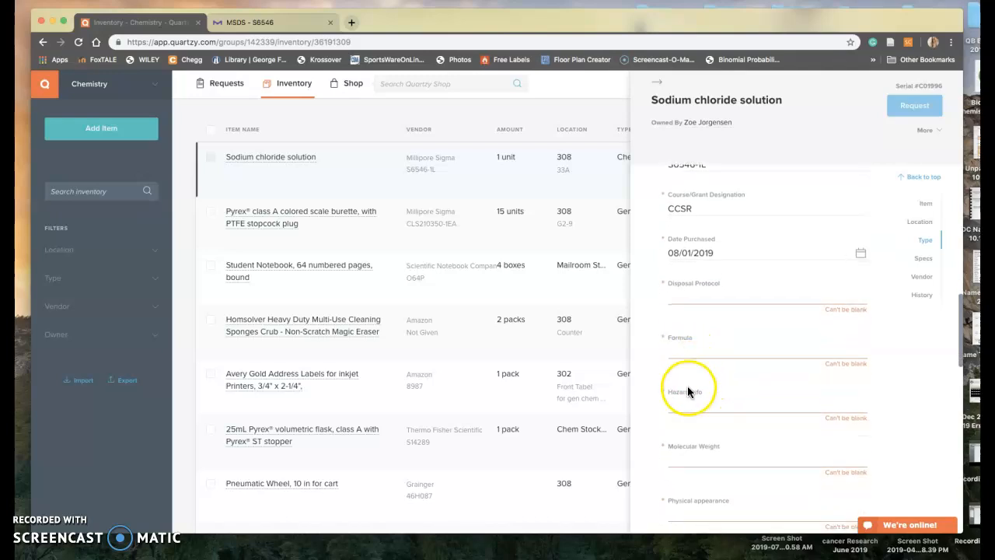
scroll(679, 400, "down", 3)
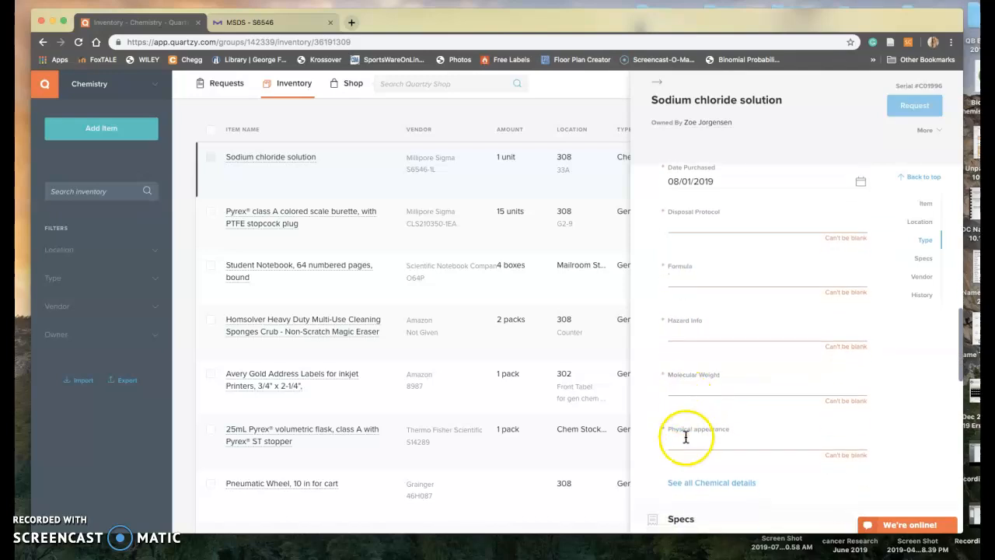
left_click(679, 281)
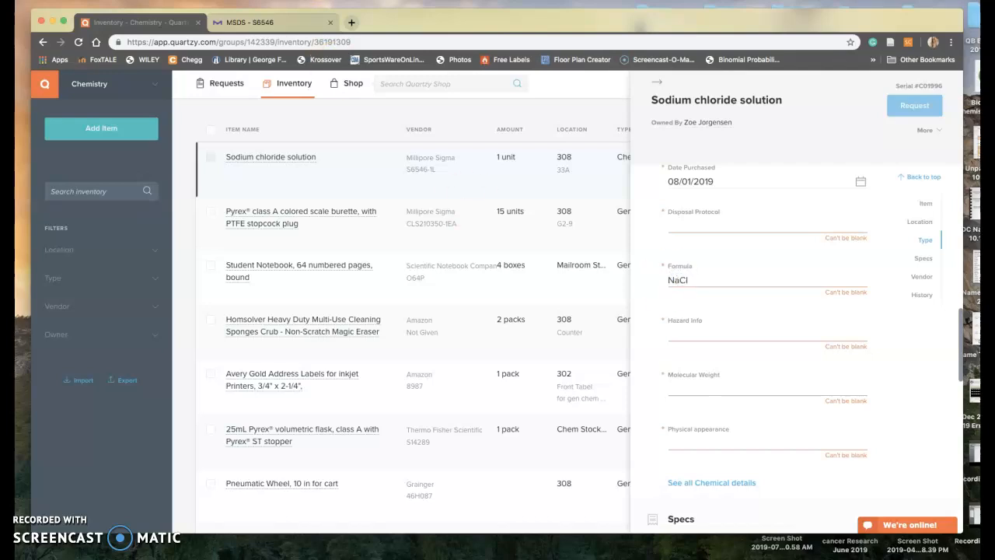
Step: Look up the molecular weight in the Sigma-Aldrich safety data sheet and enter 58.44 as the record's molecular weight in Quartzy
left_click(284, 23)
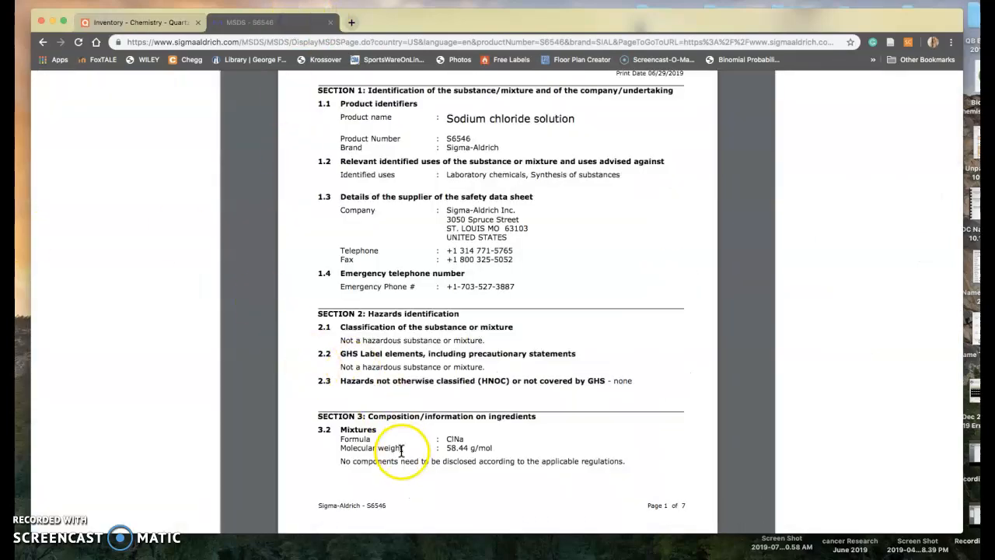
scroll(402, 451, "down", 2)
left_click_drag(445, 392, 476, 391)
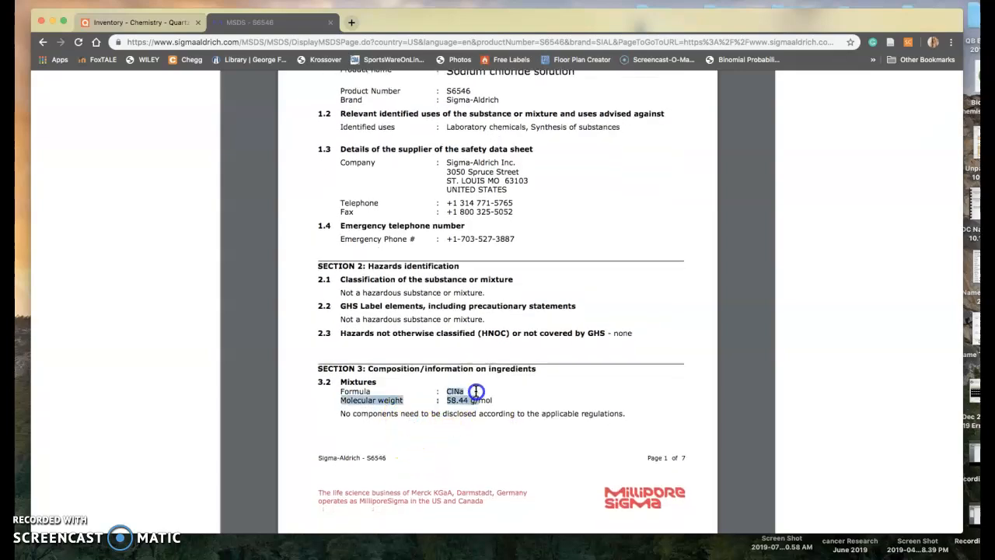
left_click(487, 391)
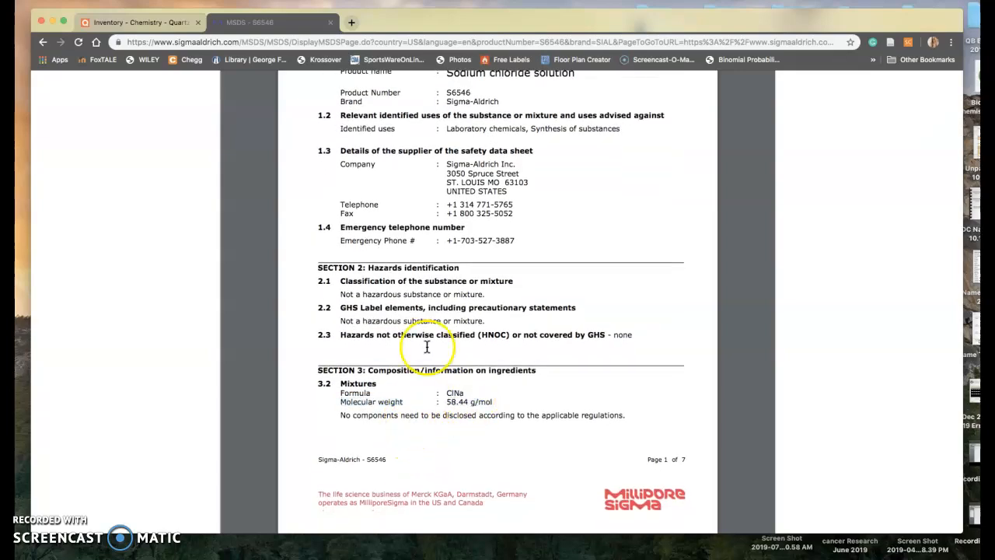
left_click(163, 23)
left_click(687, 382)
type("58.44")
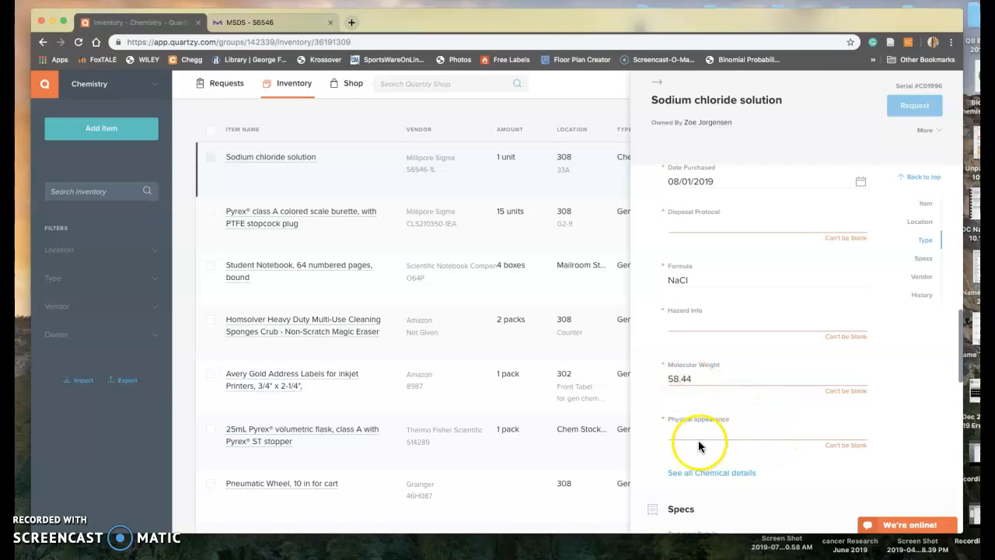
Step: Copy the web address of the safety data sheet page and paste it into the record's Disposal Protocol field
left_click(710, 327)
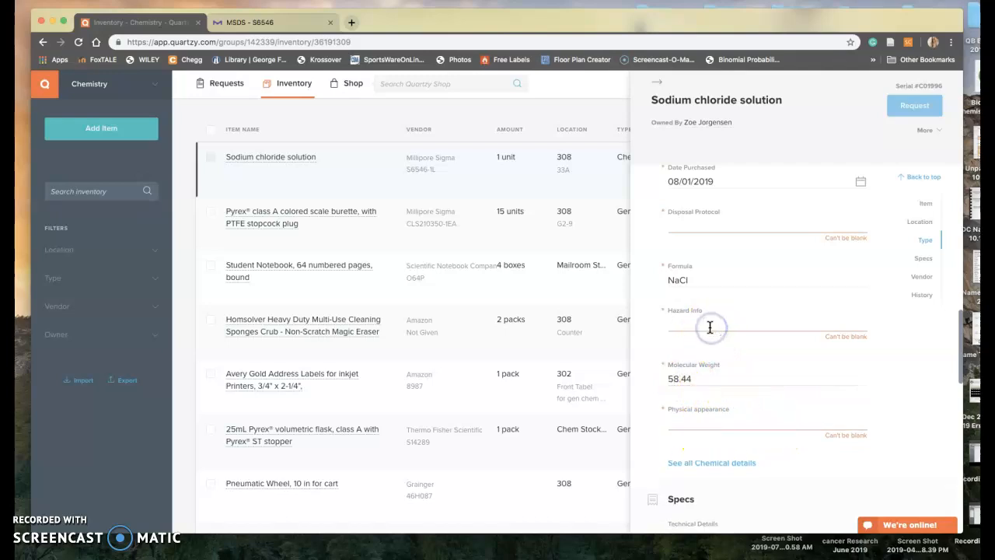
left_click(241, 22)
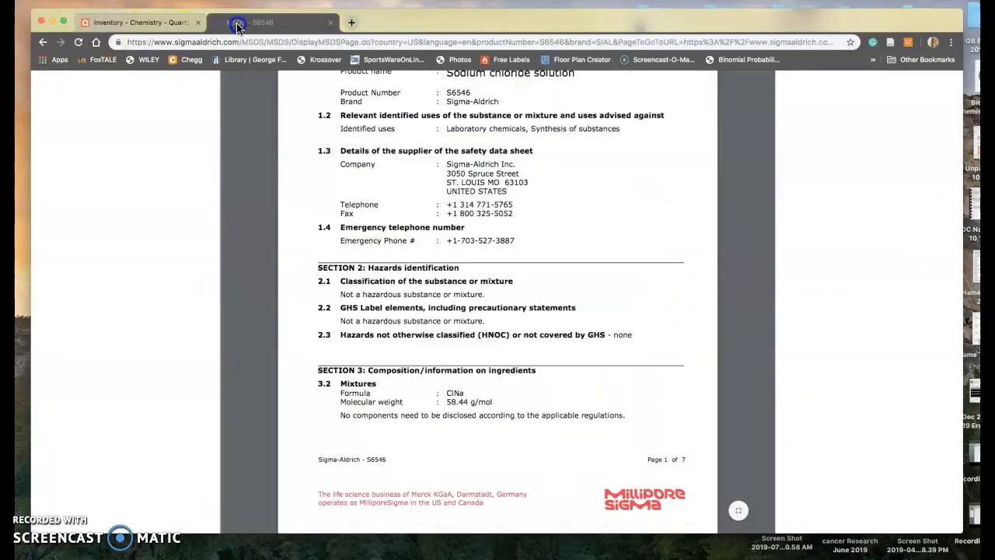
left_click(226, 43)
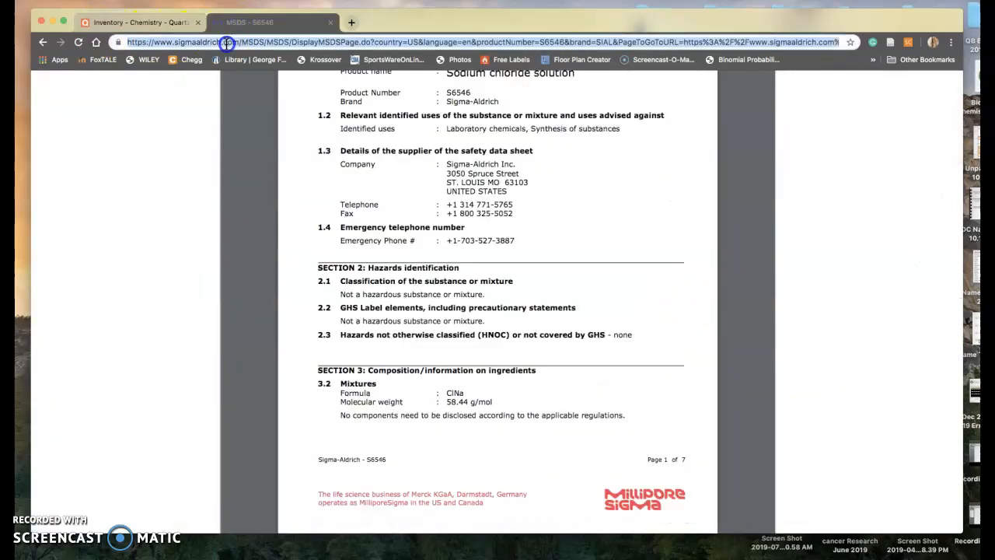
left_click(121, 14)
left_click(704, 279)
key("super+v")
left_click(748, 319)
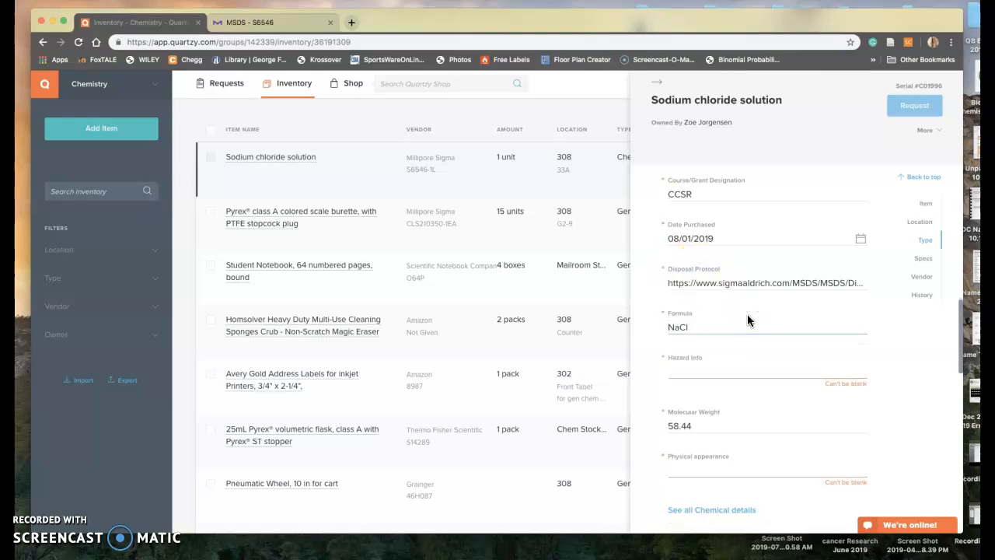
Step: Check the hazards identification section of the safety data sheet and enter None as the record's hazard info
left_click(708, 367)
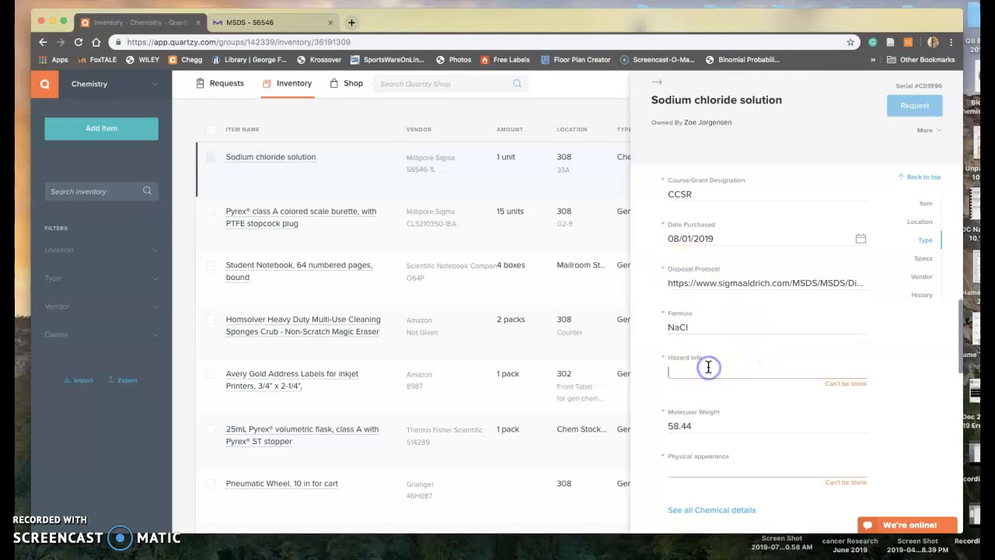
left_click(702, 389)
left_click(737, 350)
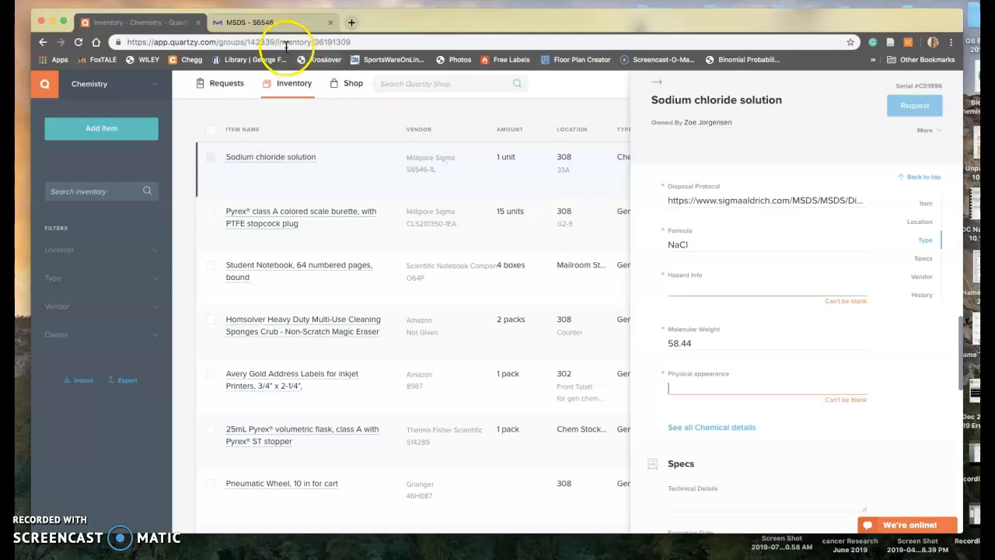
left_click(679, 283)
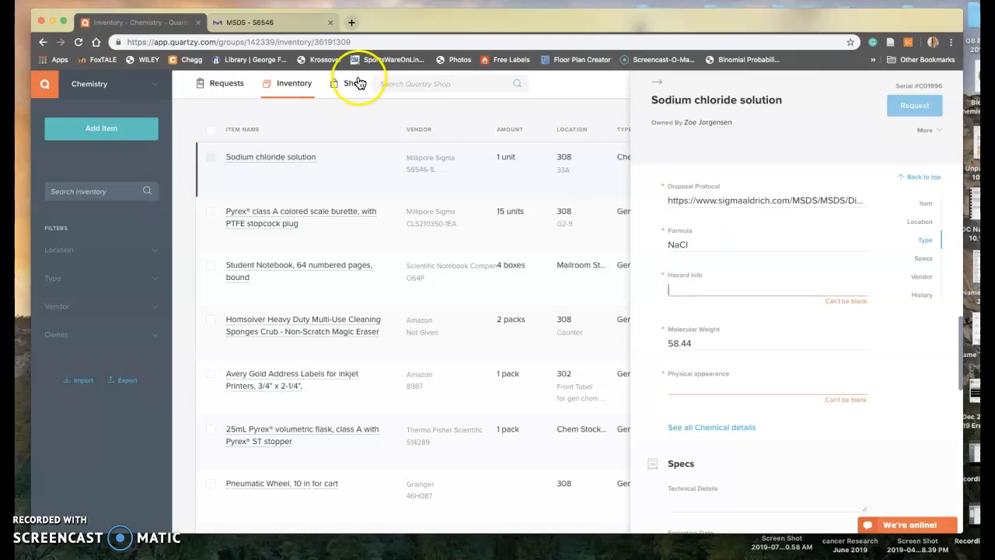
left_click(250, 25)
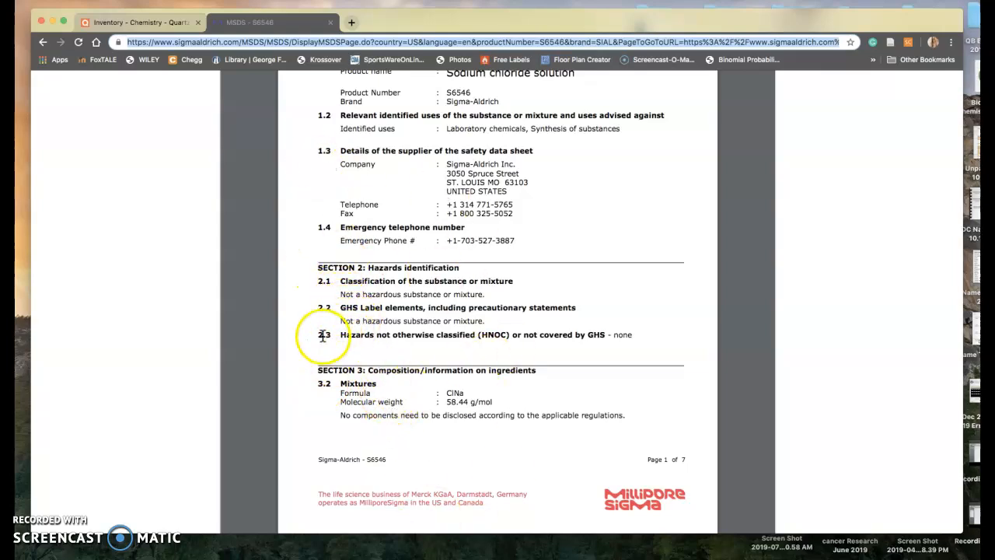
left_click(167, 25)
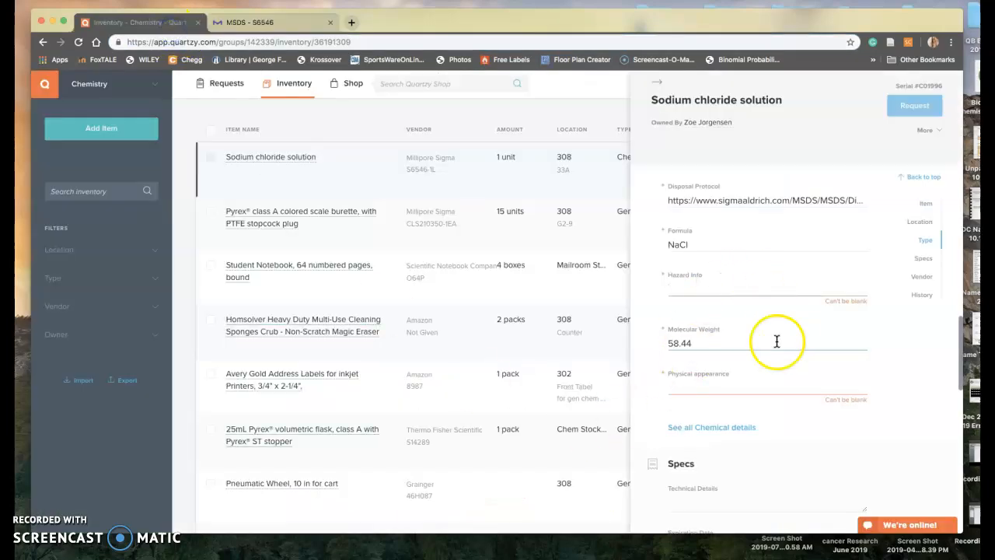
left_click(703, 297)
type("None")
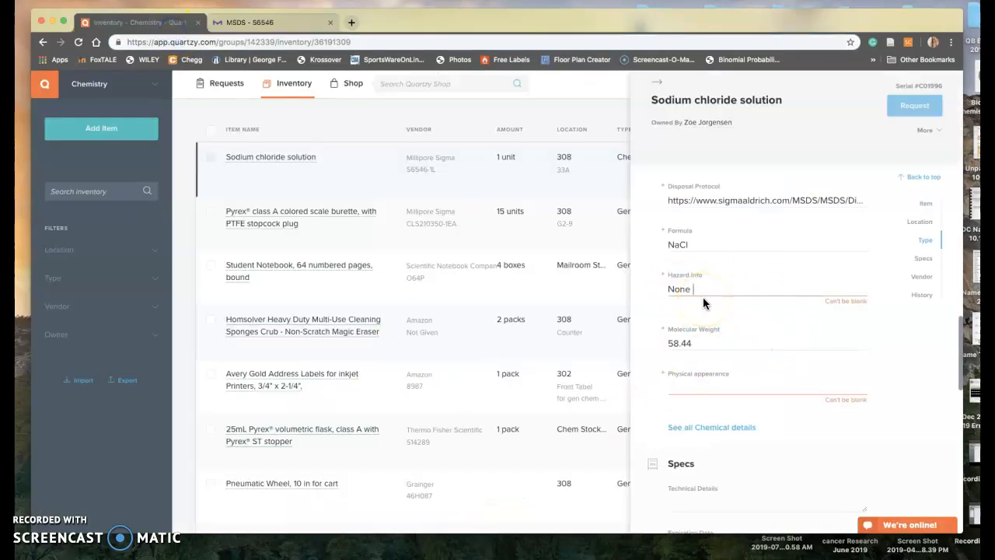
Step: Look through the first sections of the Sigma-Aldrich safety data sheet for the solution's physical appearance
left_click(683, 389)
left_click(249, 22)
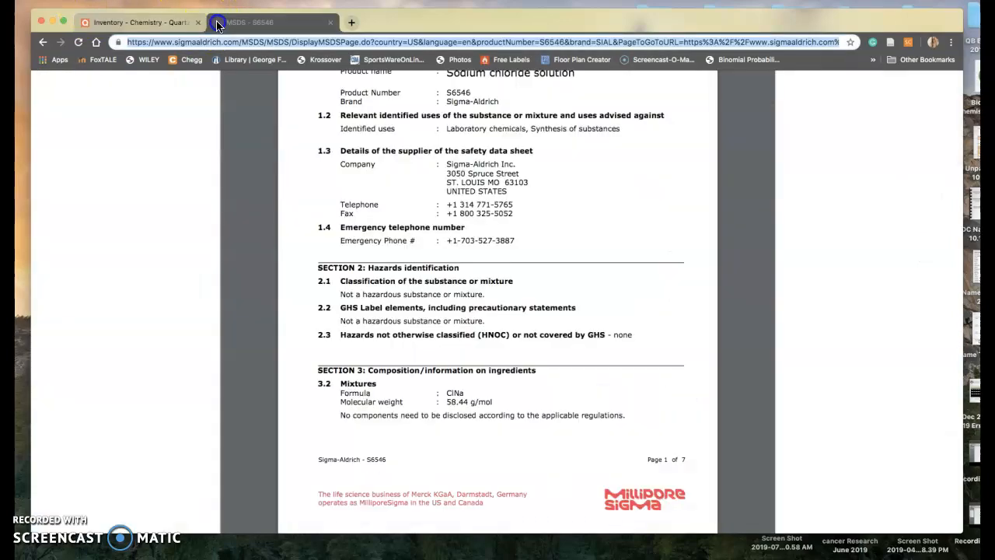
scroll(438, 317, "down", 5)
scroll(437, 317, "down", 4)
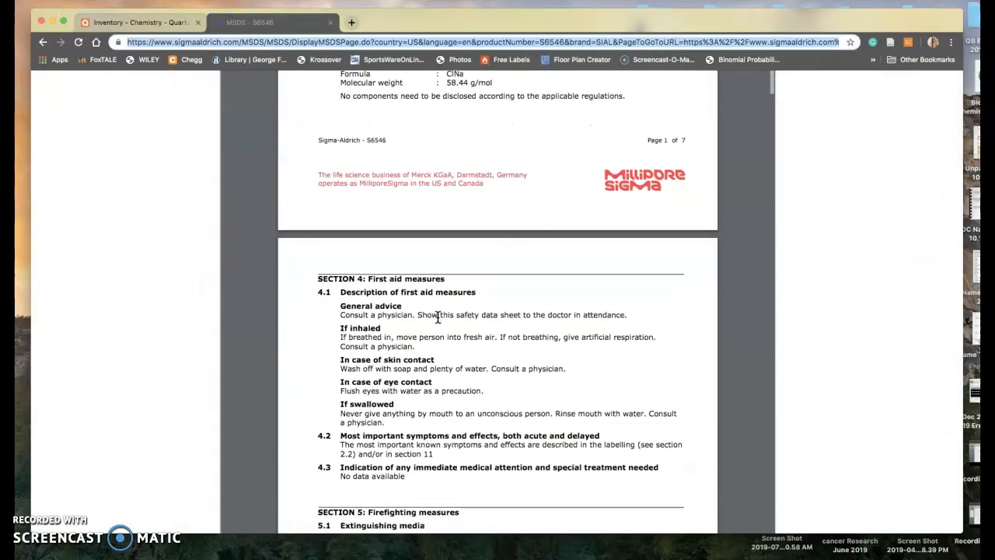
scroll(438, 317, "down", 8)
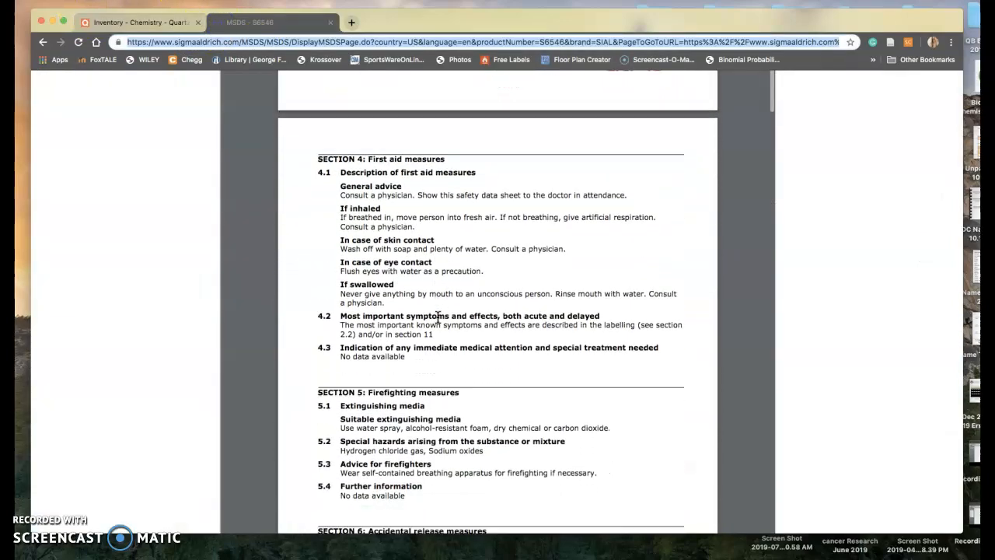
scroll(438, 317, "down", 1)
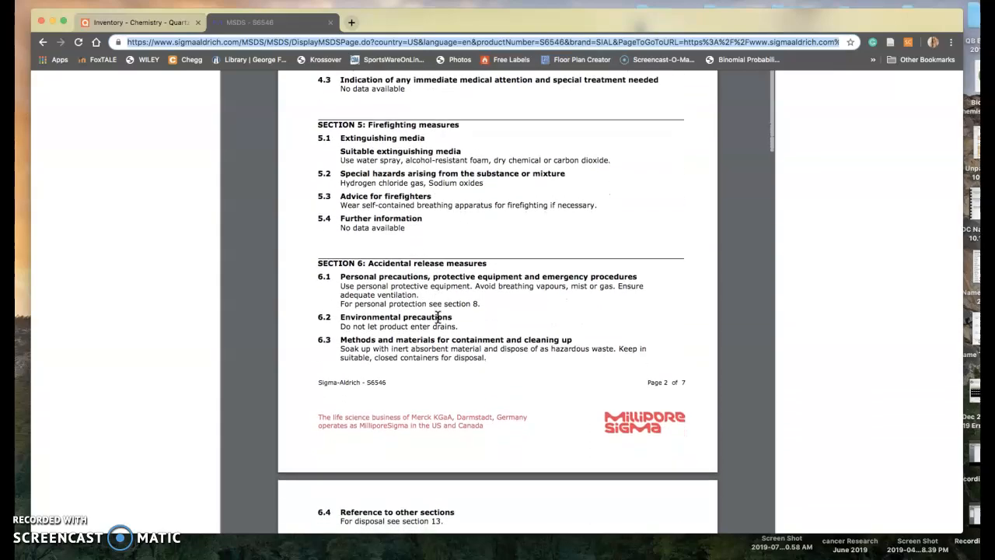
scroll(437, 317, "down", 7)
scroll(438, 317, "up", 5)
scroll(438, 316, "up", 3)
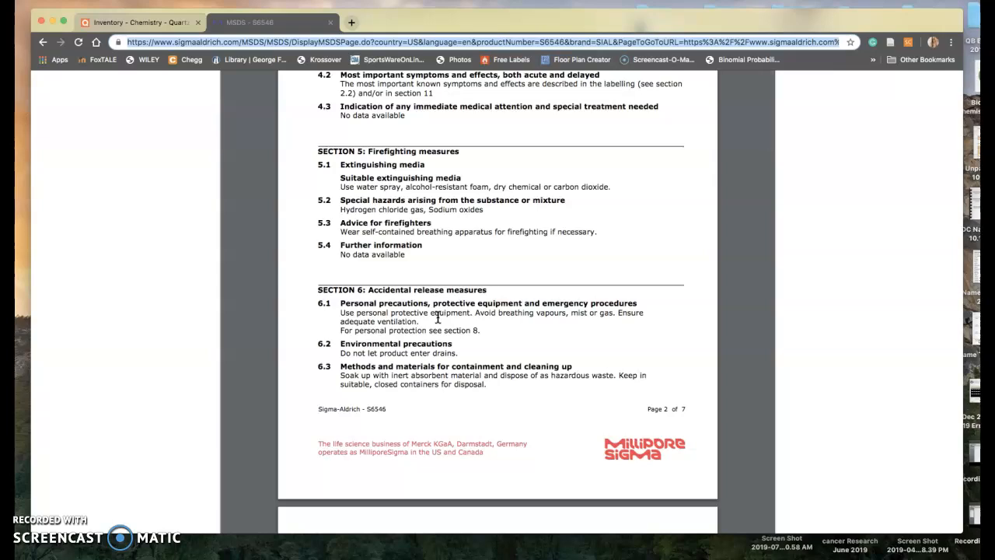
scroll(438, 318, "up", 4)
scroll(438, 317, "down", 2)
scroll(437, 317, "up", 10)
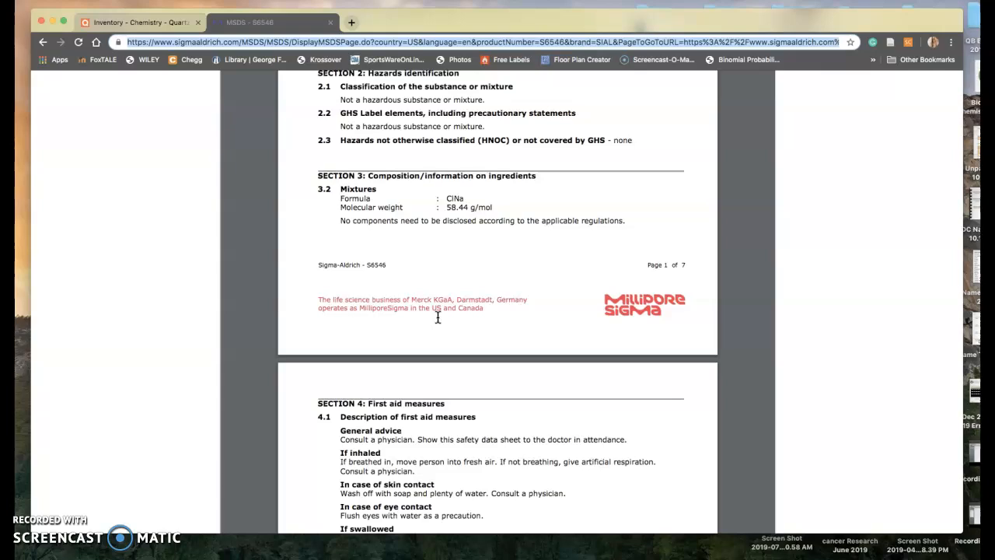
left_click(326, 236)
scroll(326, 233, "down", 1)
scroll(326, 233, "up", 3)
left_click(313, 268)
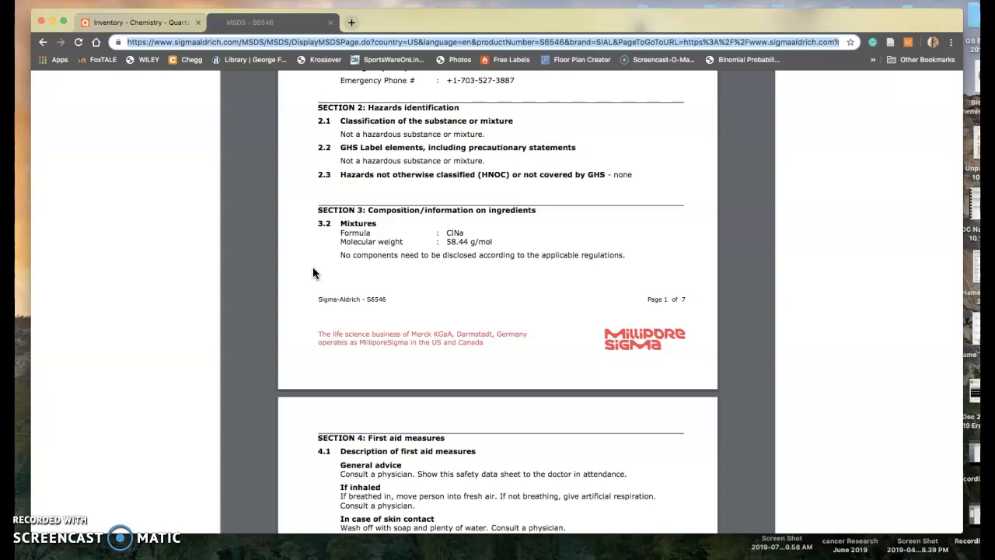
Step: Search the safety data sheet for "phy" and go through the matches to the appearance entry in Section 9, Physical and chemical properties
key("super+f")
type("phy")
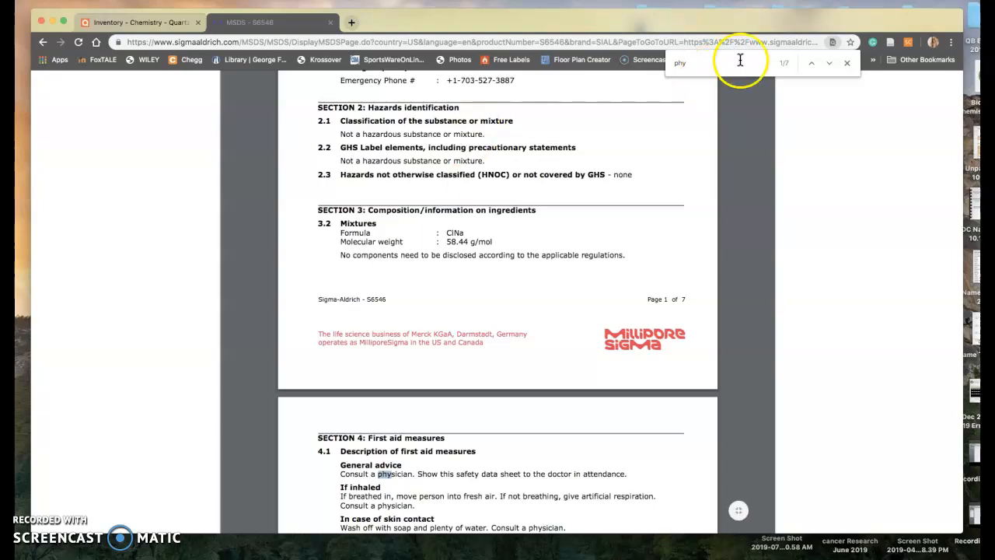
left_click(829, 62)
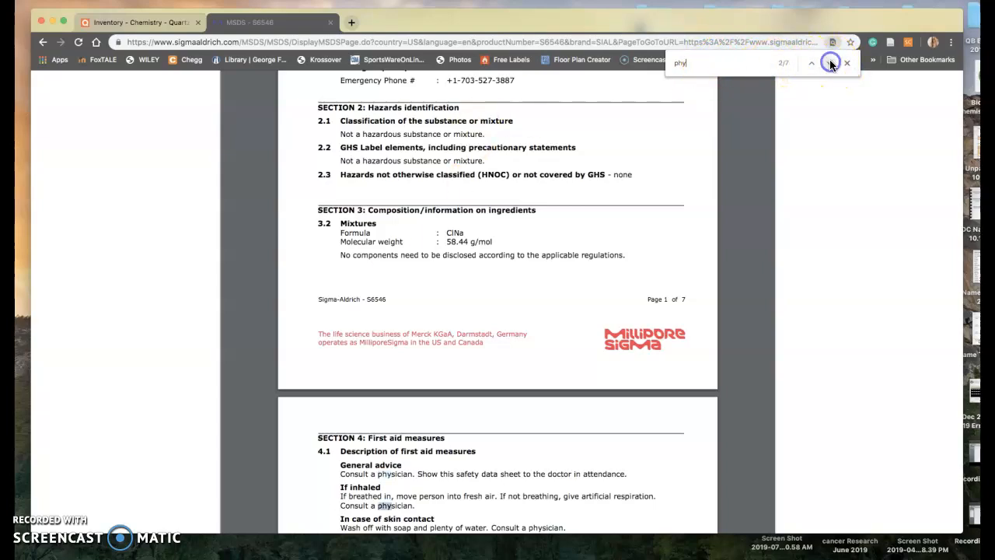
scroll(420, 412, "down", 3)
left_click(829, 63)
left_click(829, 62)
left_click(829, 62)
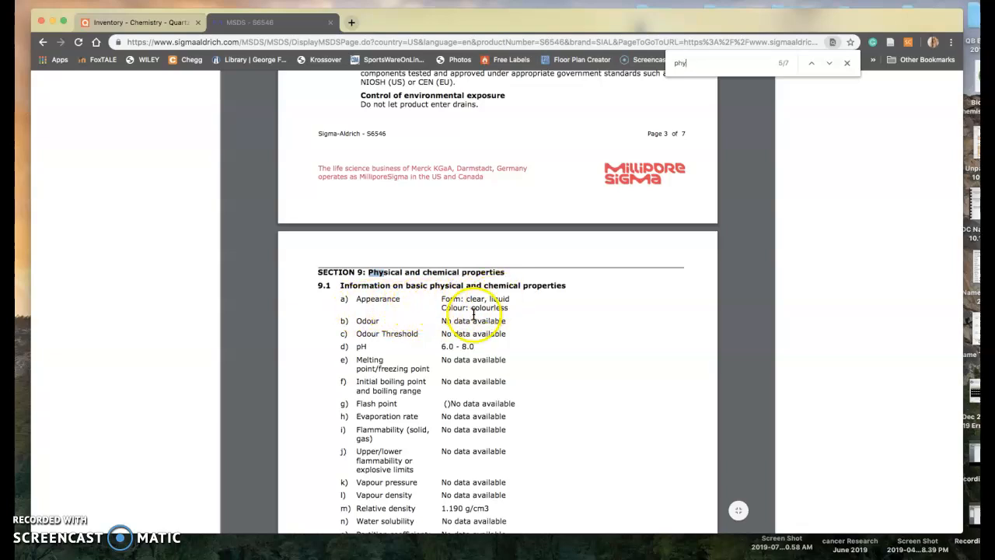
scroll(425, 335, "down", 5)
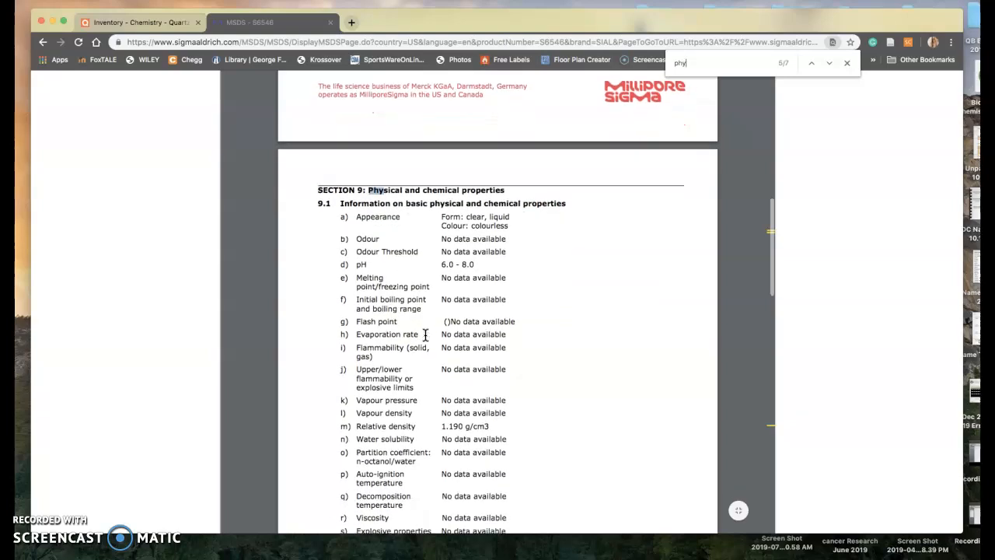
scroll(425, 335, "up", 4)
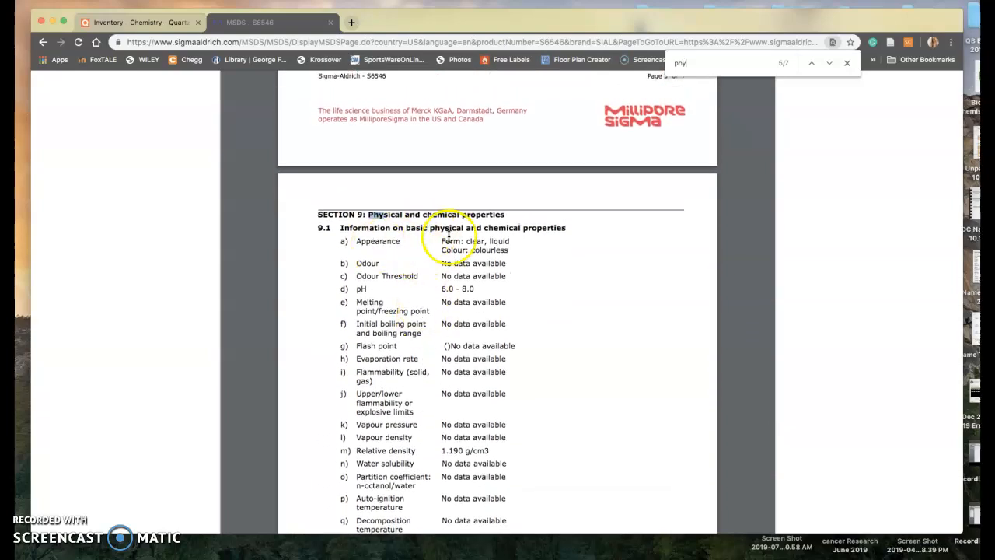
Step: Enter "1. clear 2. liquid 3. colorless" as the physical appearance in the Quartzy record, rechecking the wording in the safety data sheet
left_click(177, 24)
left_click(740, 378)
type("1. ")
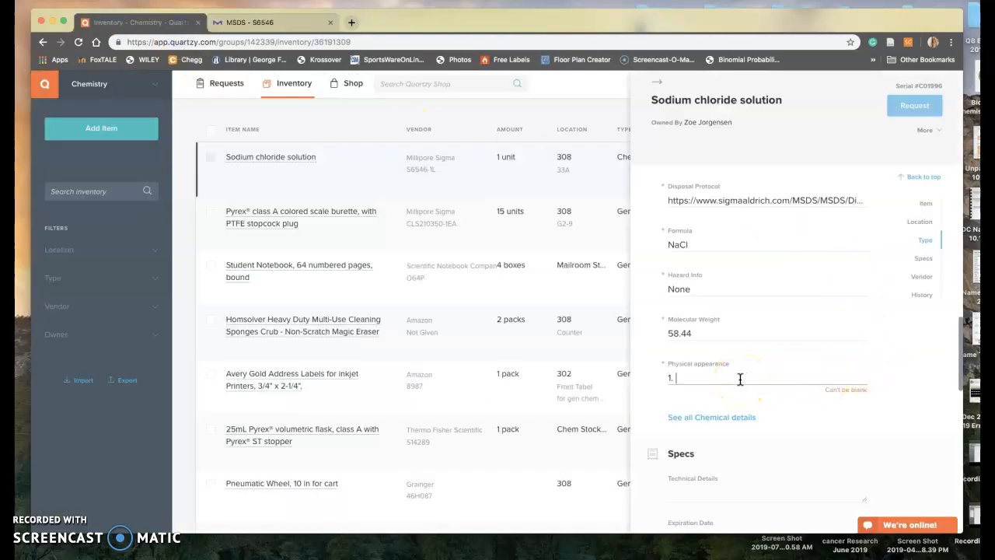
type("clear 2.")
left_click(258, 22)
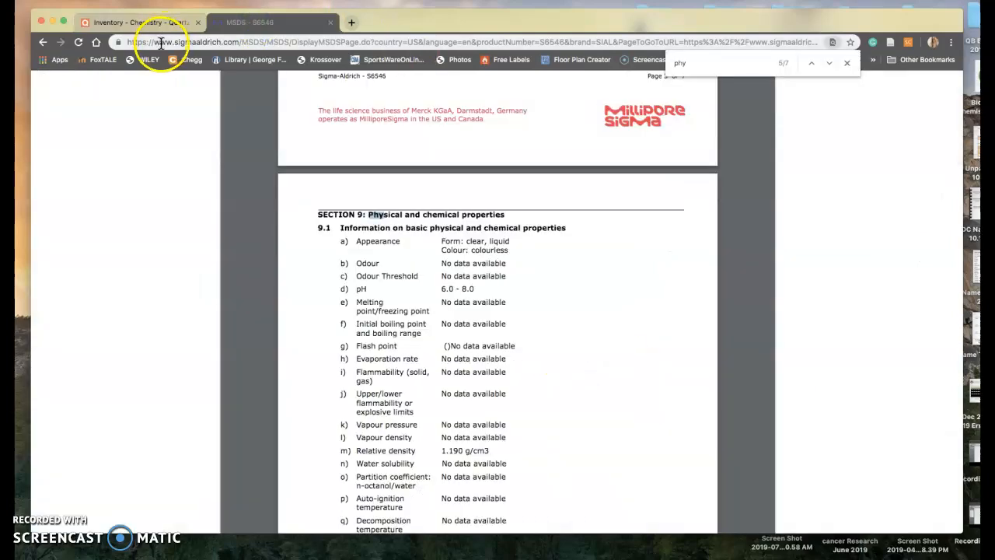
left_click(146, 28)
type("liq")
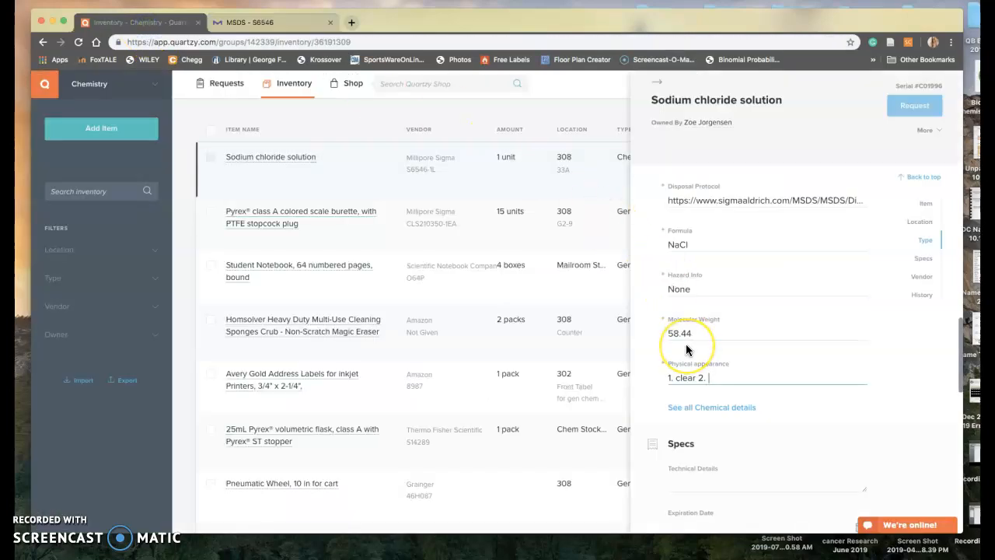
type("uid 3. colorless")
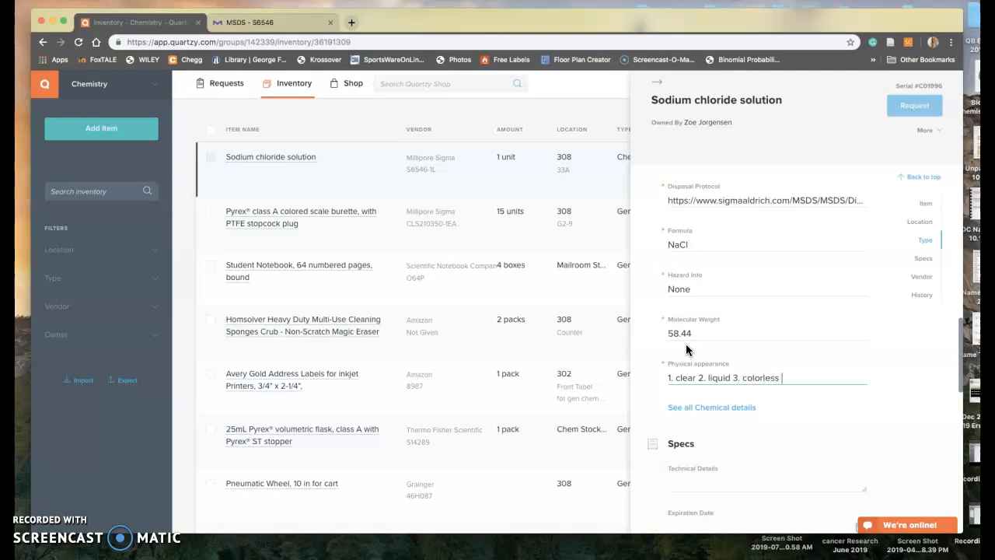
left_click(634, 332)
Step: Check the Chemical fields for remaining blanks and enter Sodium Chloride as the alternate name
scroll(751, 351, "down", 5)
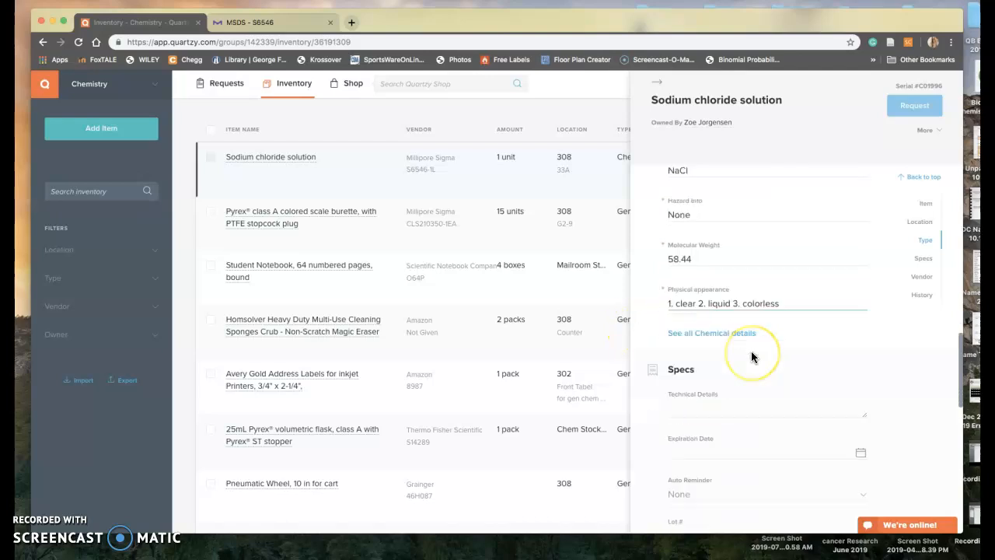
scroll(751, 351, "up", 3)
scroll(751, 356, "up", 3)
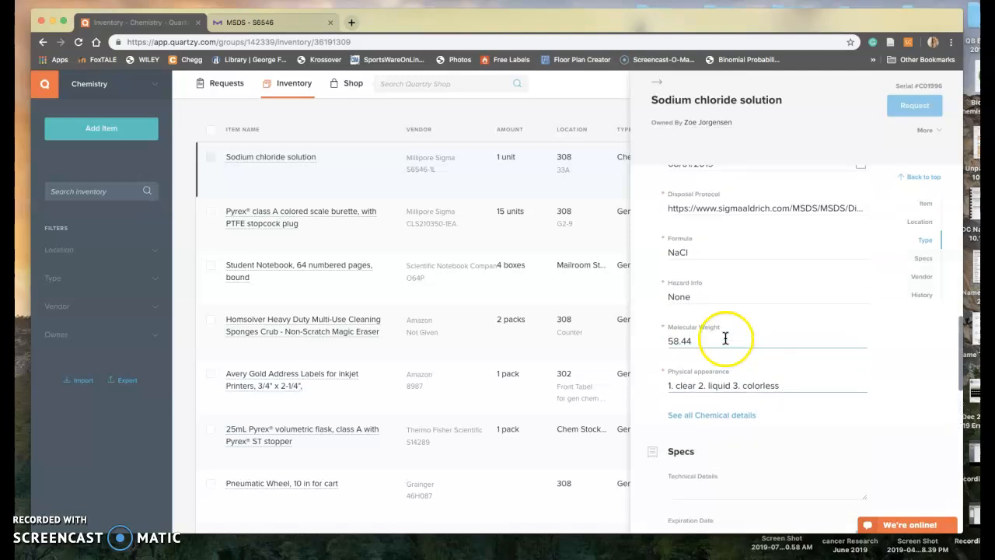
scroll(766, 303, "up", 3)
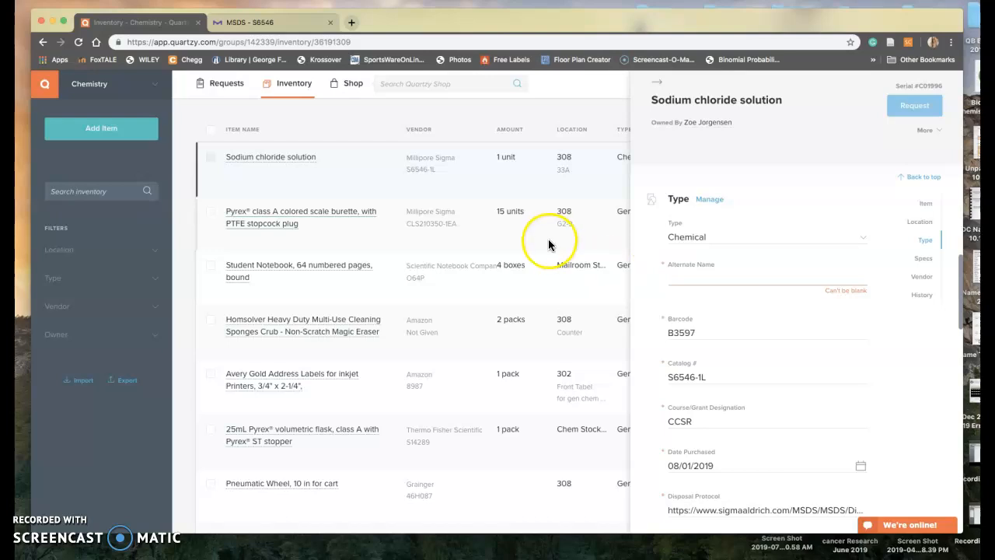
left_click(688, 280)
type("Sodium ")
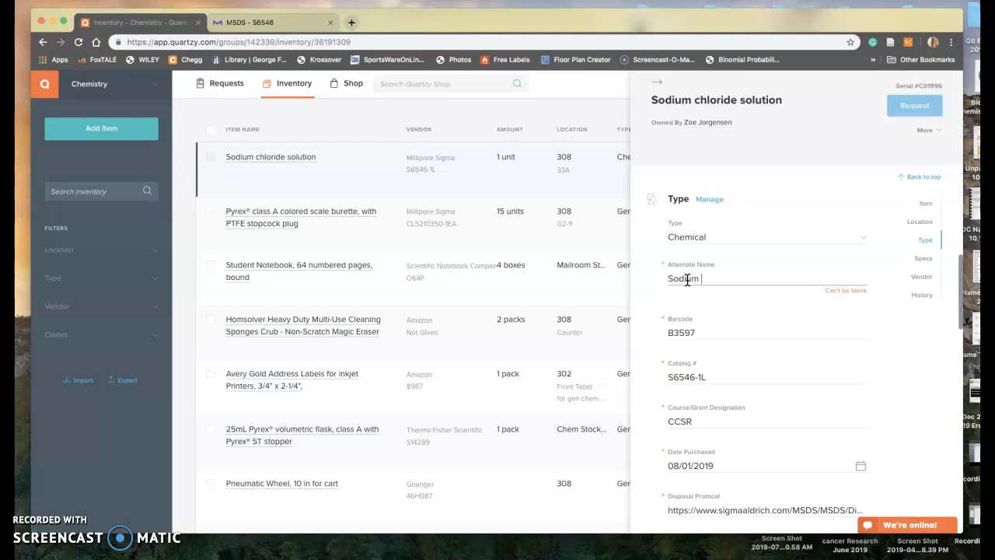
type("Chloride")
Step: Search the safety data sheet for "alt" and "name" to check for an alternate name, and return to the Quartzy record
left_click(253, 31)
key("super+f")
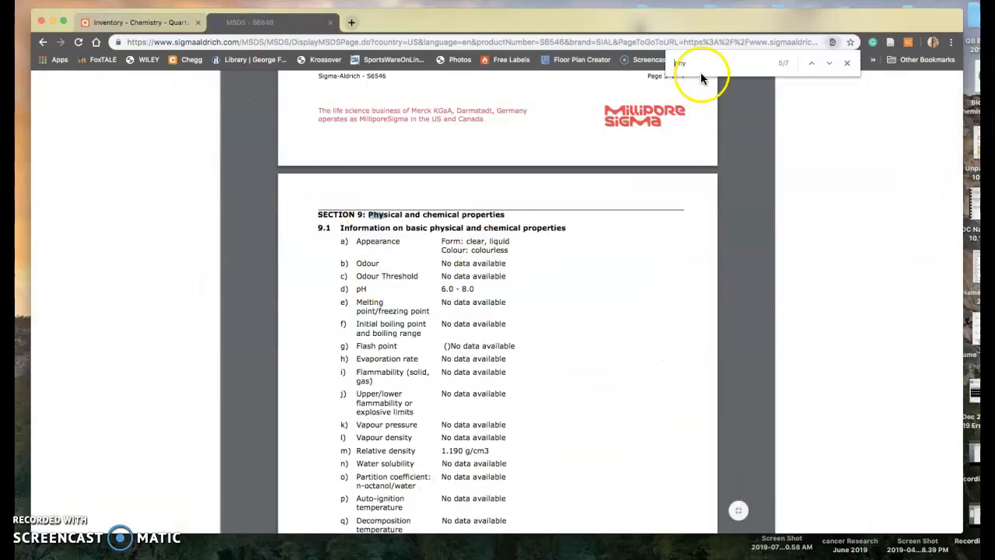
type("alt")
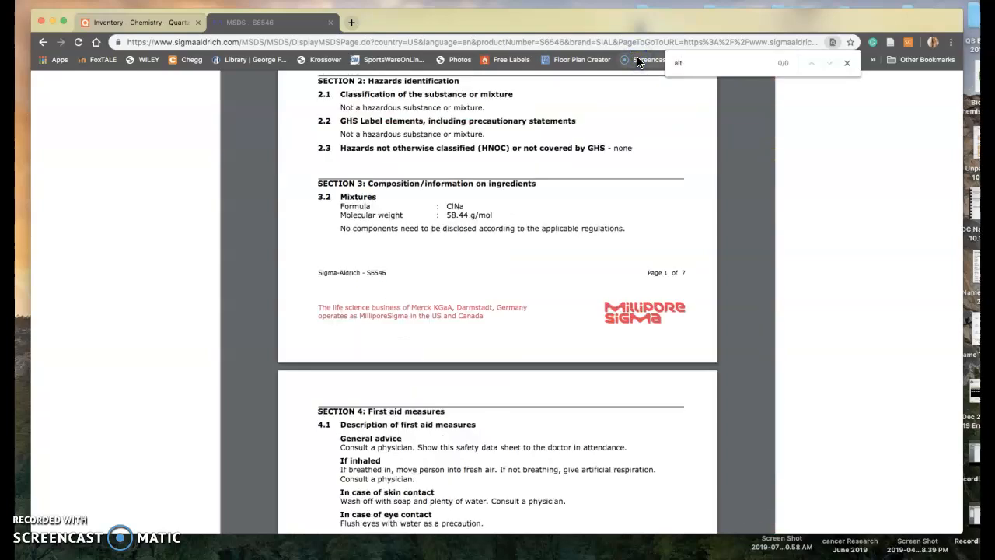
left_click(706, 73)
key("BackSpace")
key("BackSpace")
key("BackSpace")
type("name")
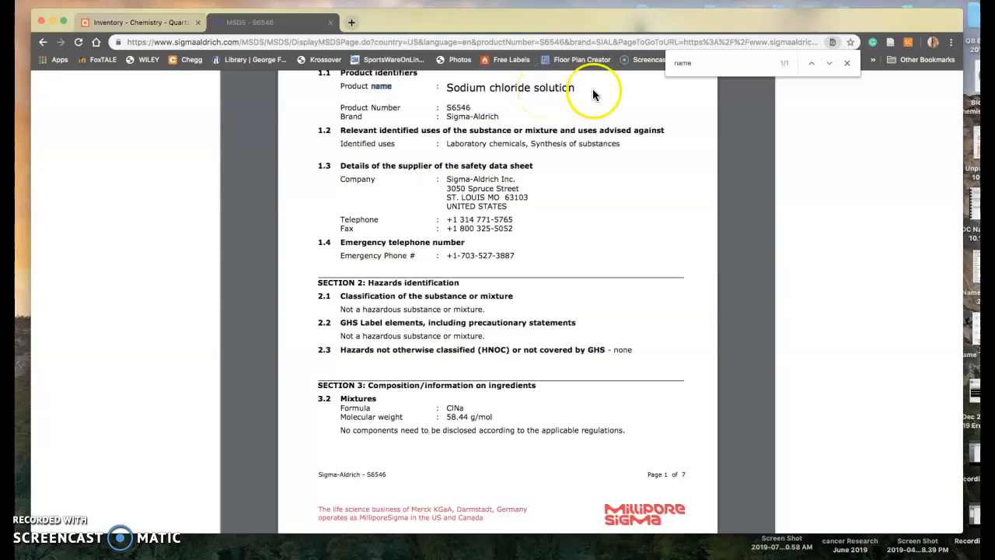
left_click(847, 63)
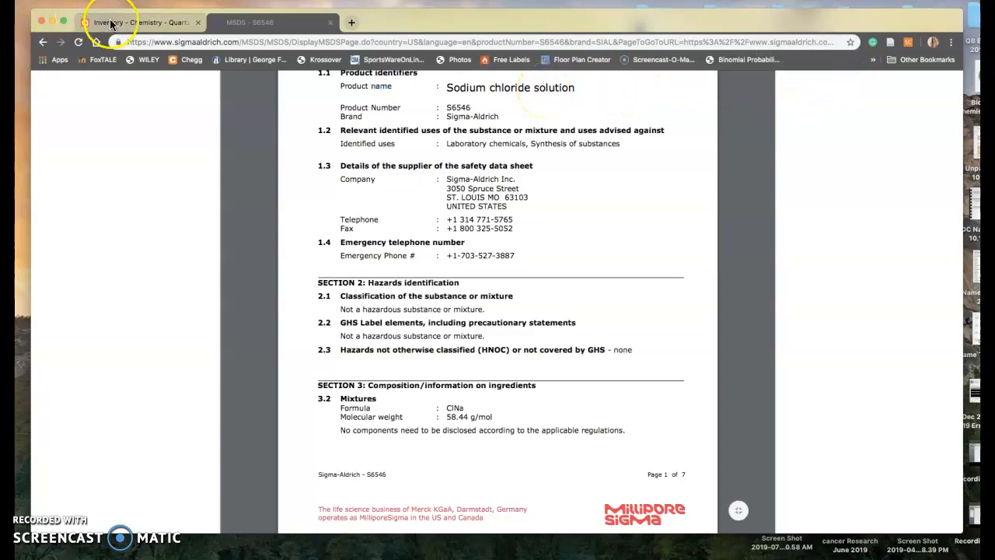
left_click(144, 23)
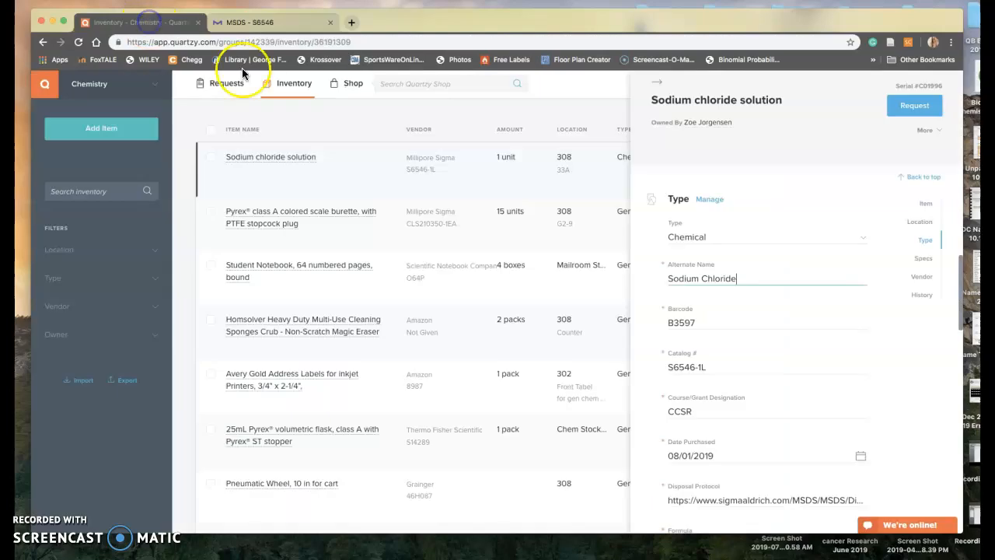
Step: Review the sodium chloride record's Chemical, Specs, Vendor, Location and Item sections, and close the record's details
scroll(713, 296, "down", 5)
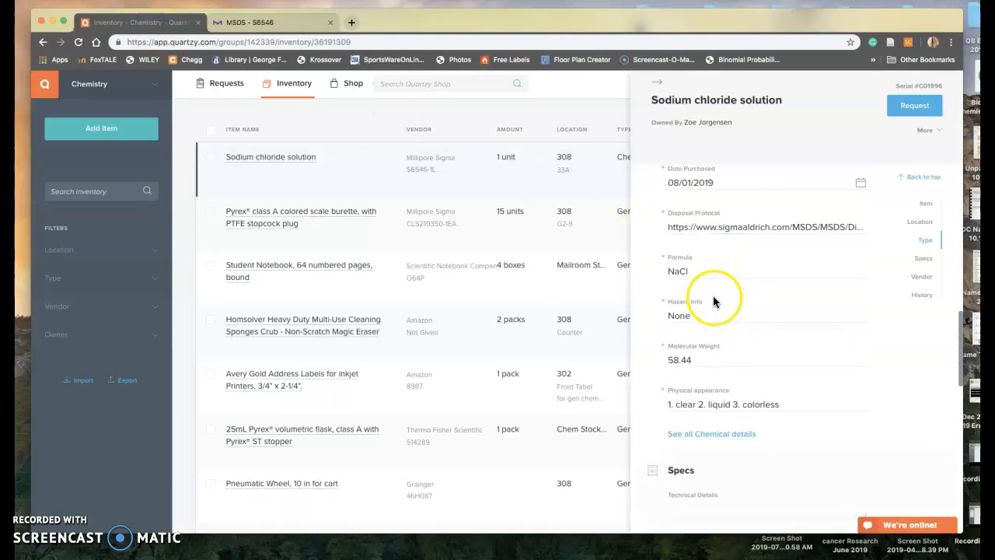
scroll(713, 299, "down", 10)
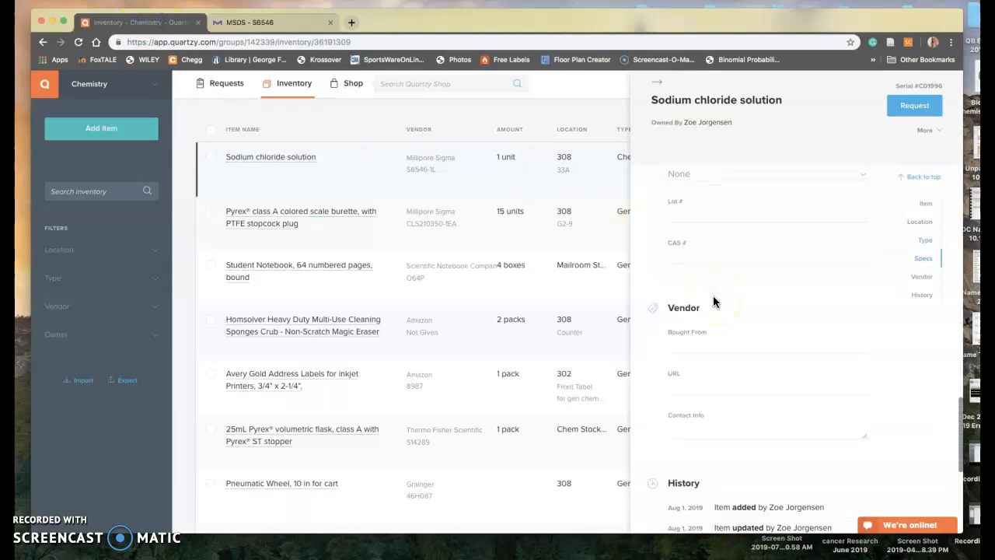
scroll(713, 302, "up", 10)
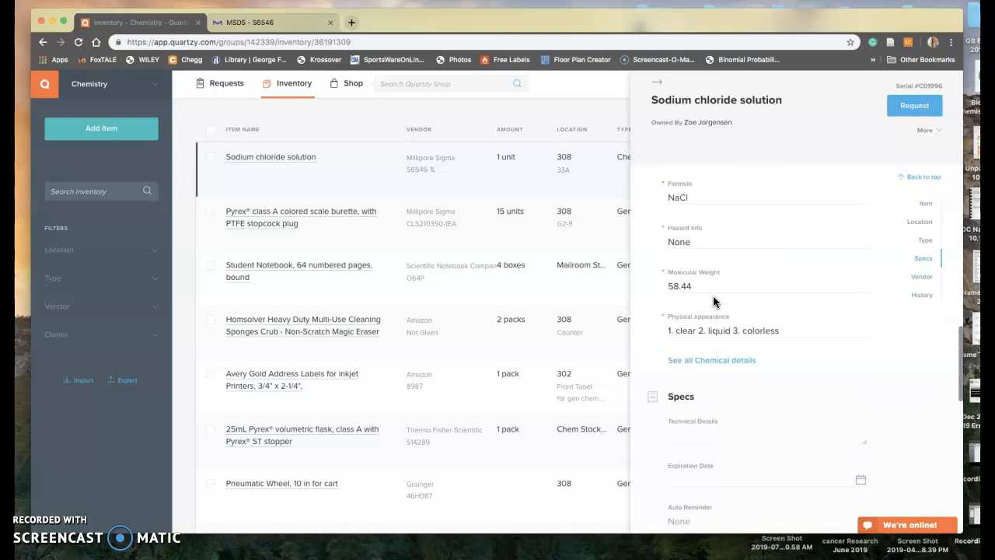
scroll(713, 302, "up", 3)
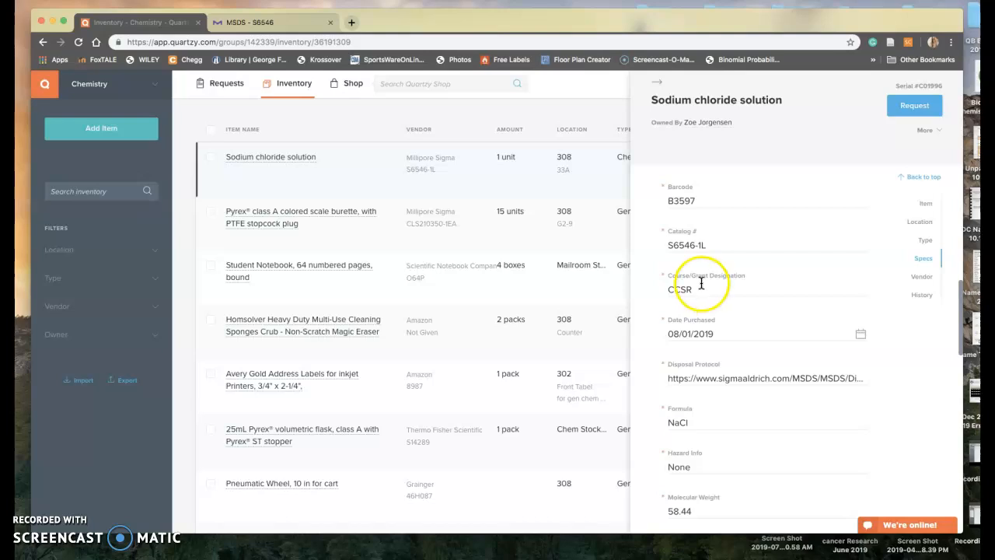
scroll(743, 274, "up", 3)
scroll(743, 274, "up", 3)
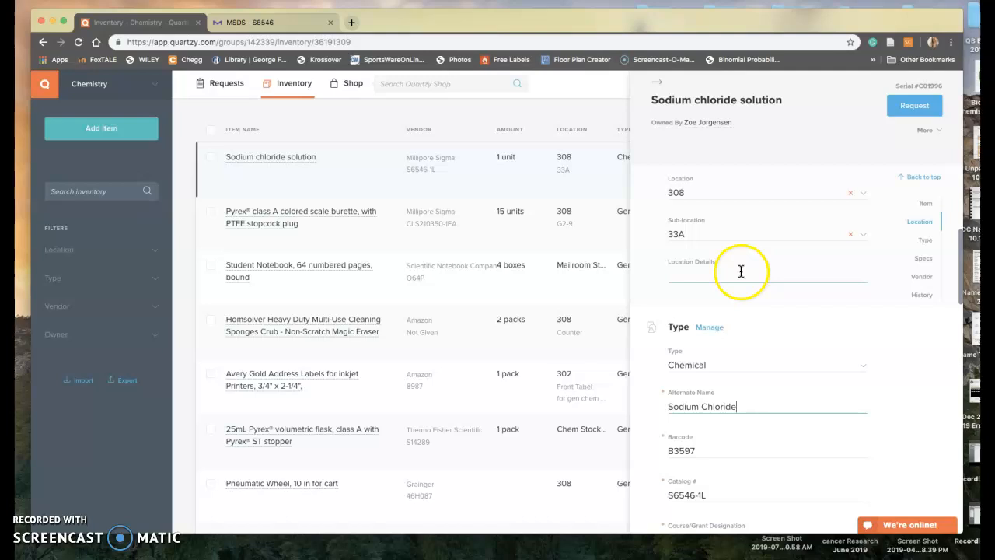
scroll(777, 312, "down", 5)
scroll(777, 308, "up", 8)
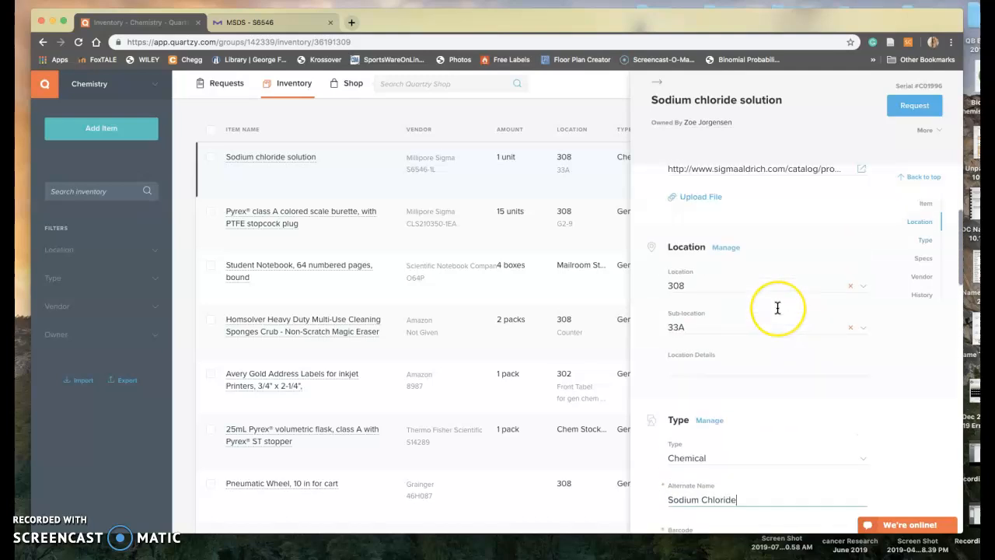
scroll(777, 308, "up", 2)
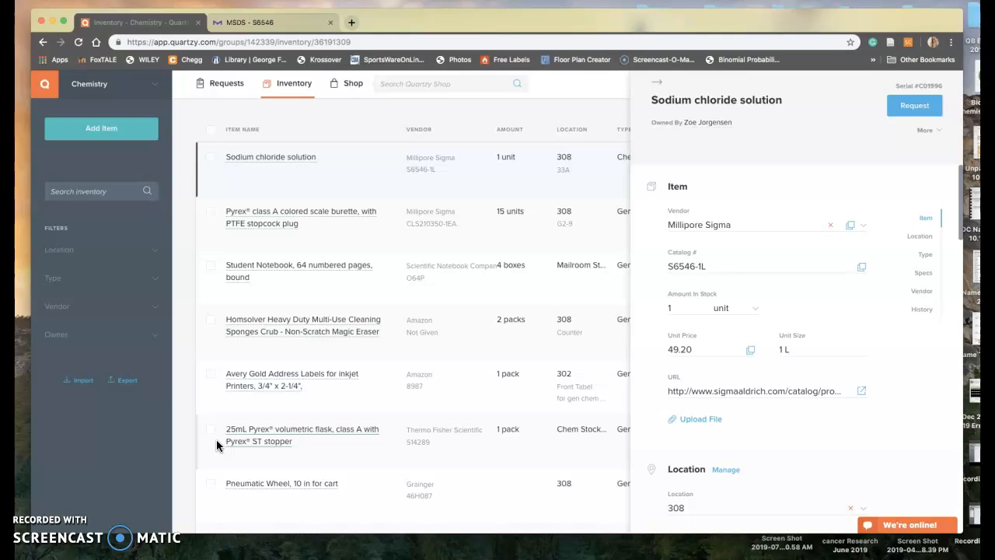
left_click(660, 83)
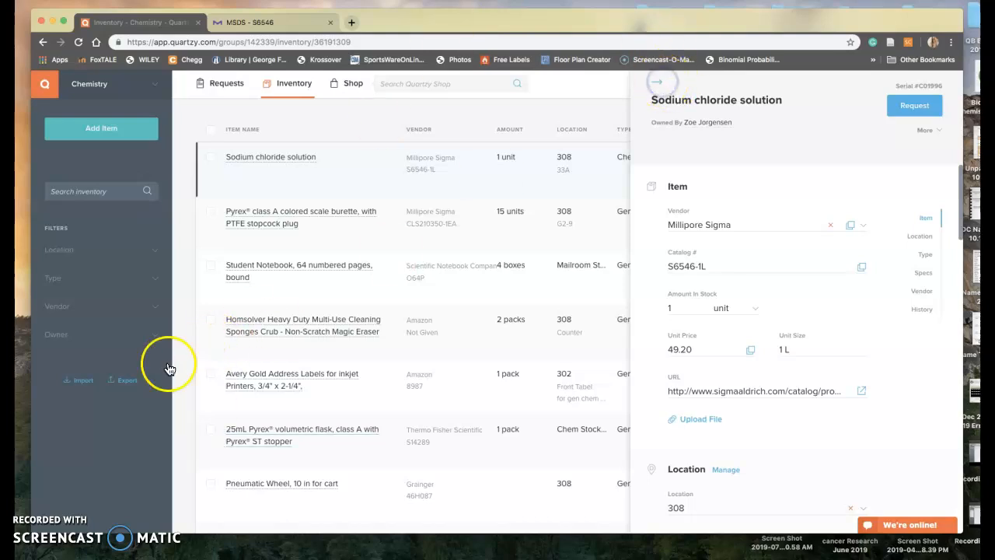